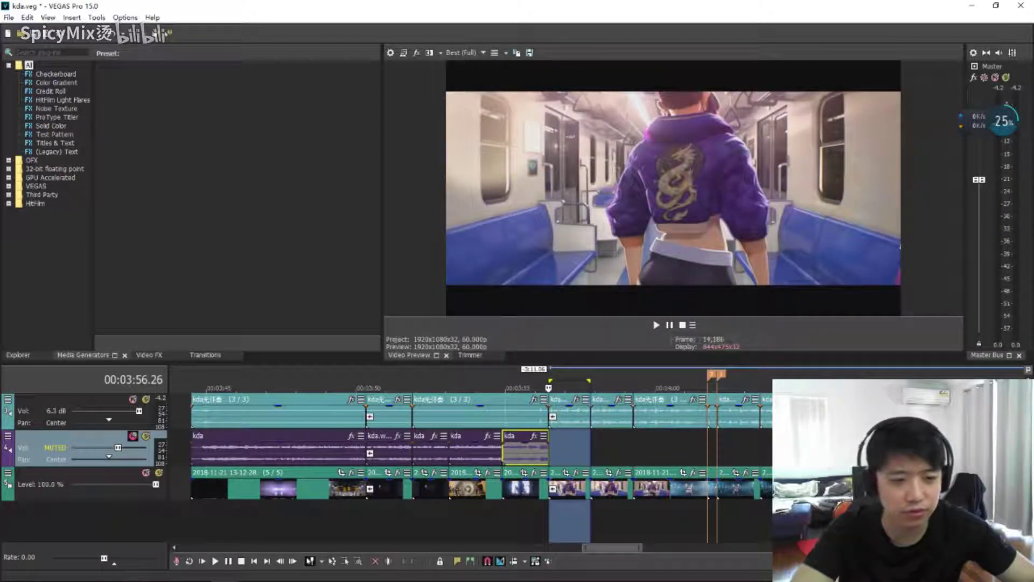
Reverse the audio and video events from 00:03:57.50 to 00:03:59.16 and play back the reversed section
left_click(591, 449)
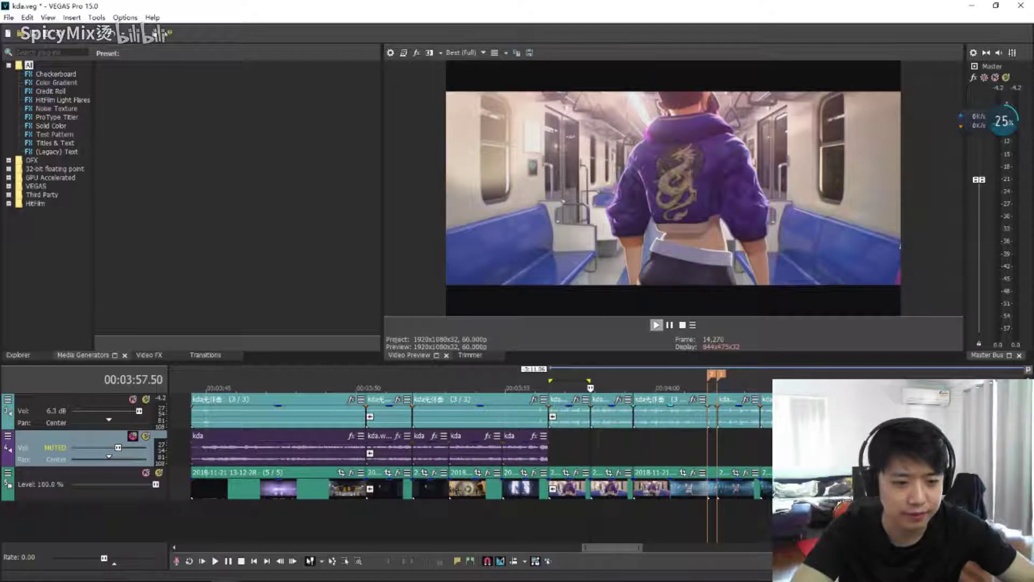
key("space")
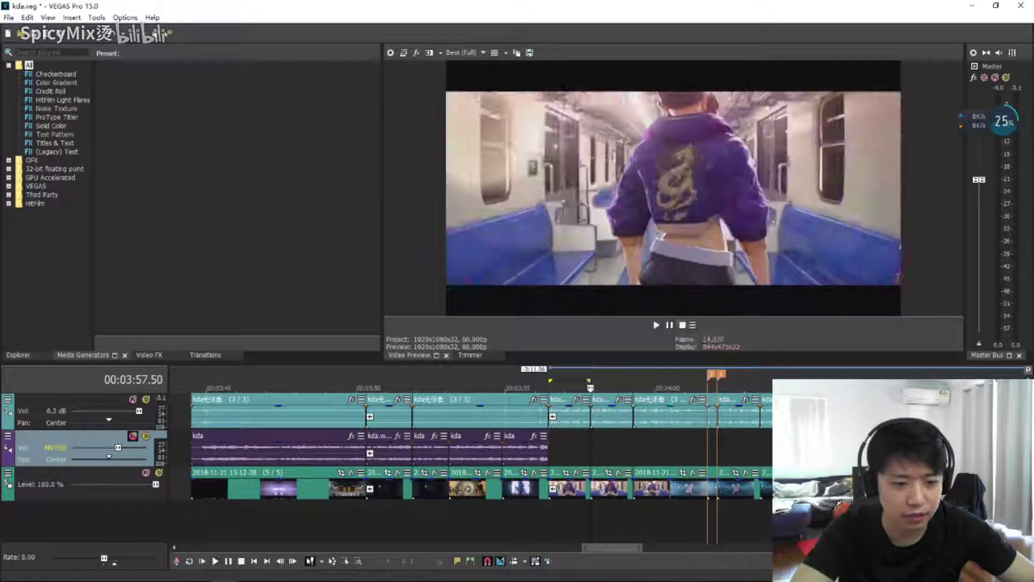
left_click_drag(596, 517, 633, 517)
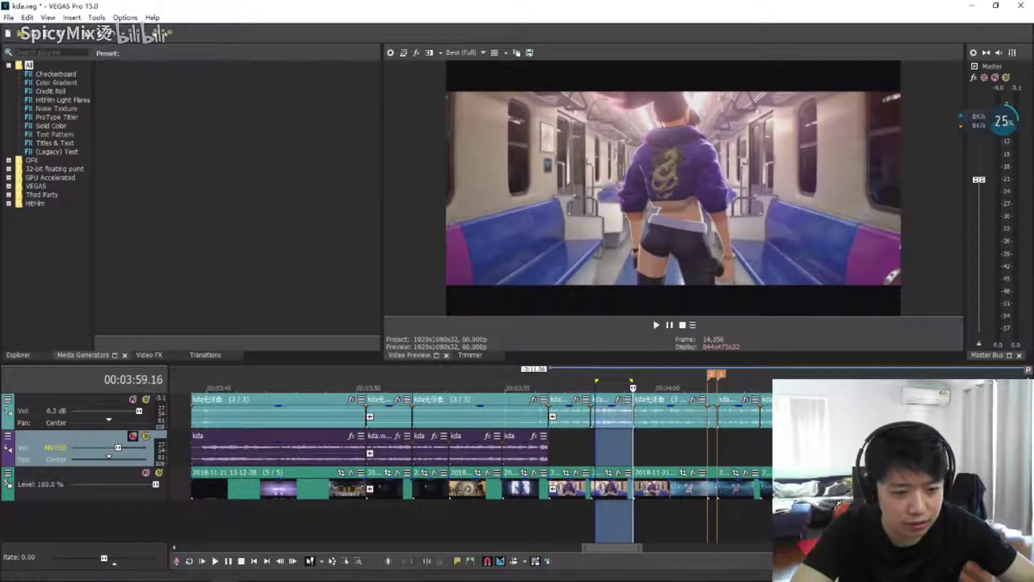
double_click(612, 489)
key("space")
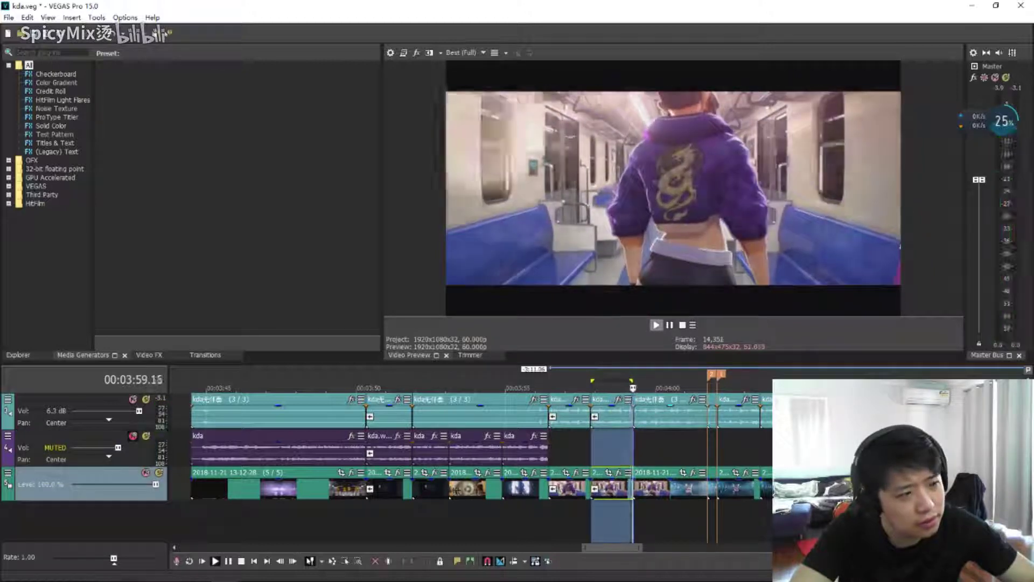
key("space")
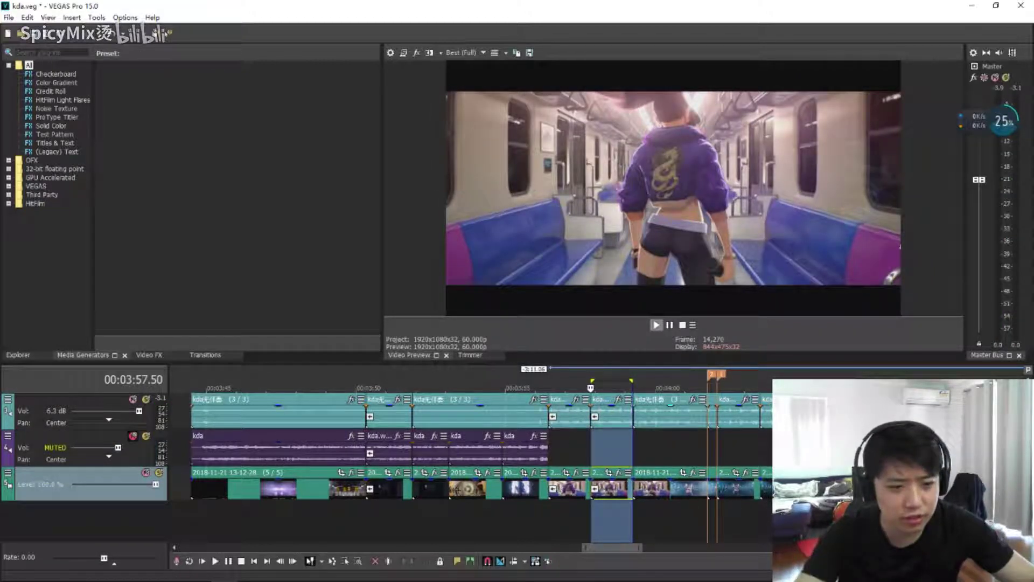
key("space")
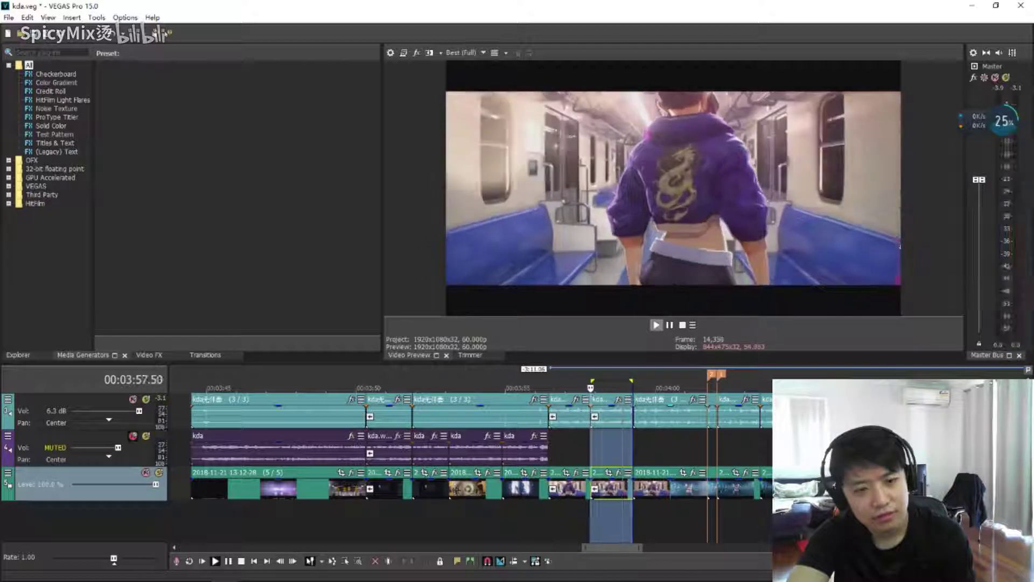
key("space")
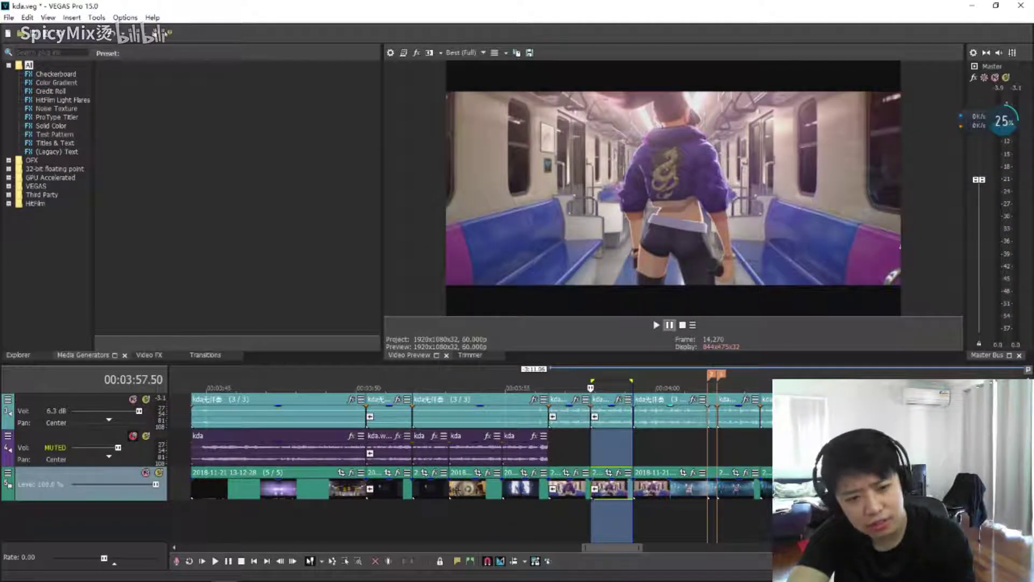
Preview the section starting at 00:03:59.16 up to the first orange marker, and reverse its audio and video events
double_click(651, 449)
key("space")
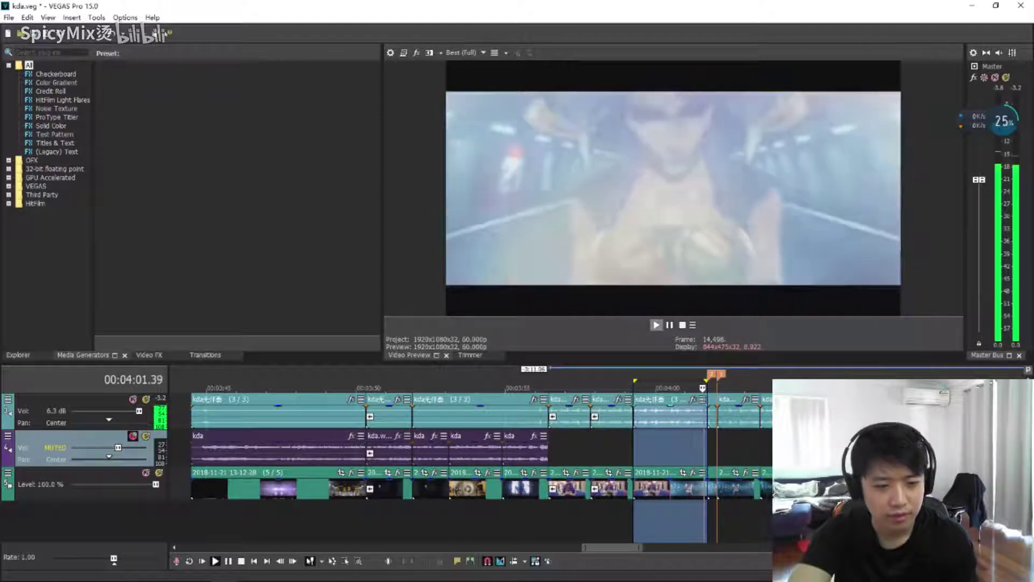
key("space")
right_click(670, 413)
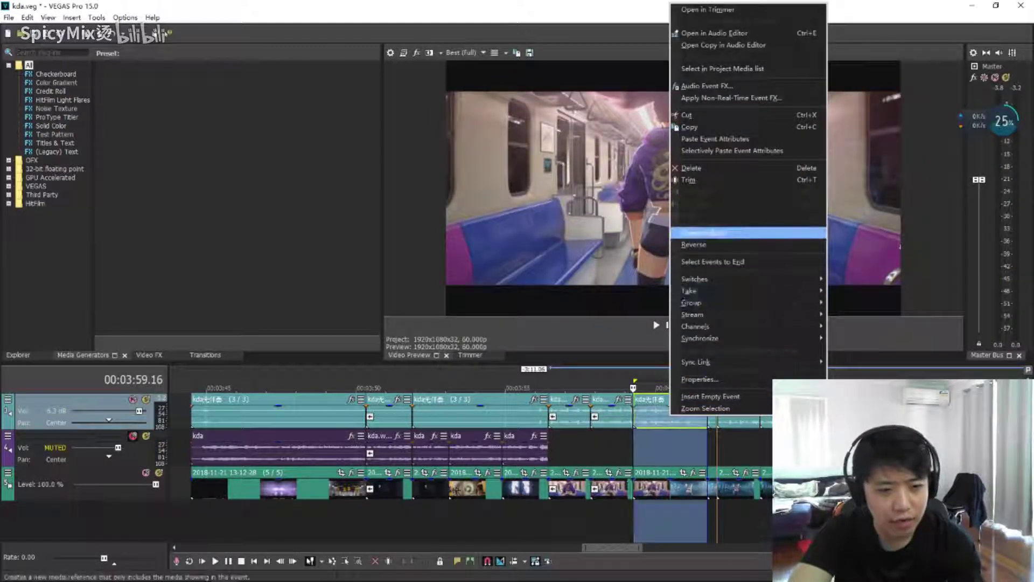
left_click(711, 244)
right_click(666, 487)
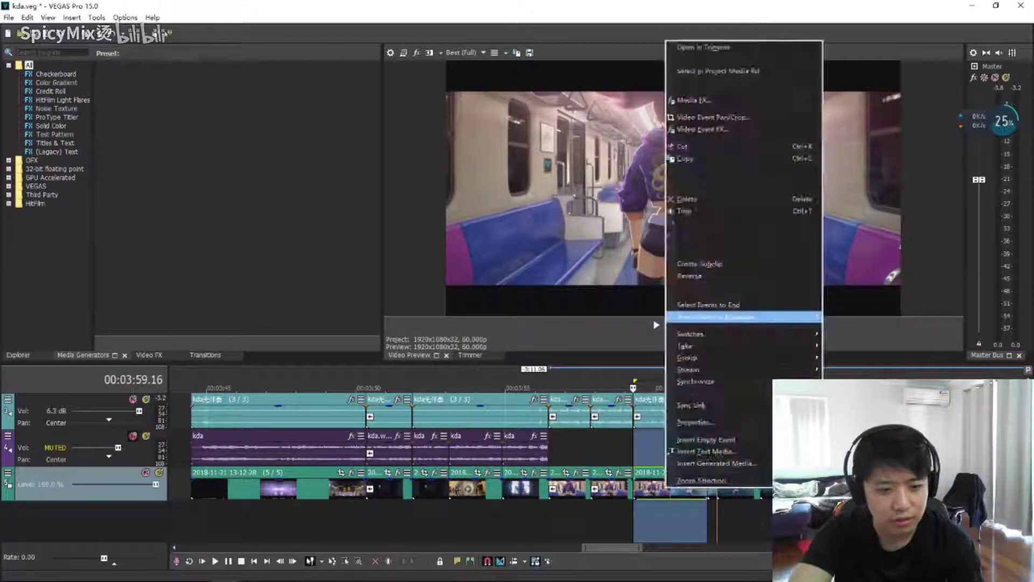
left_click(701, 272)
Listen repeatedly to the reversed section starting at 00:03:59.16
key("space")
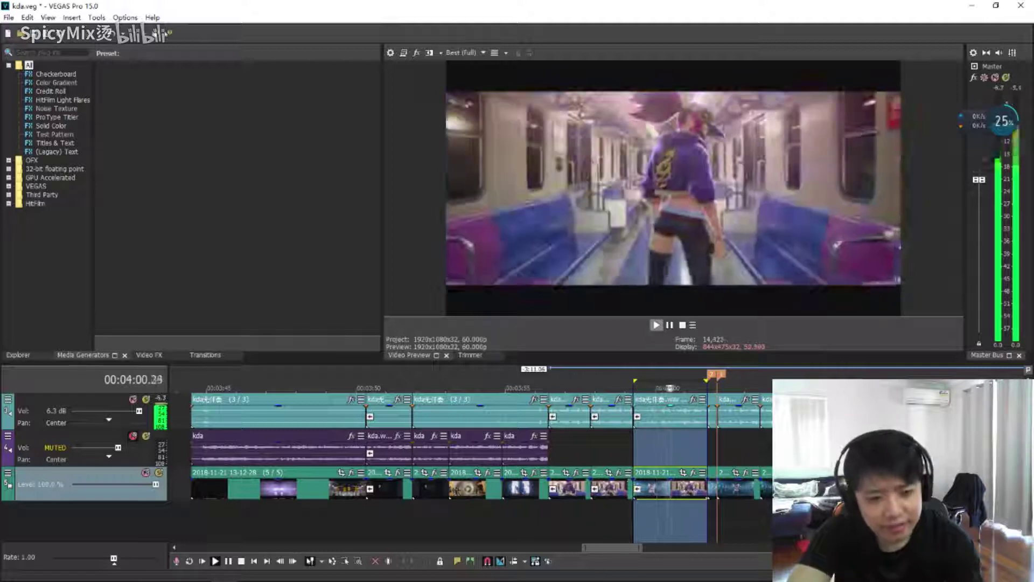
key("space")
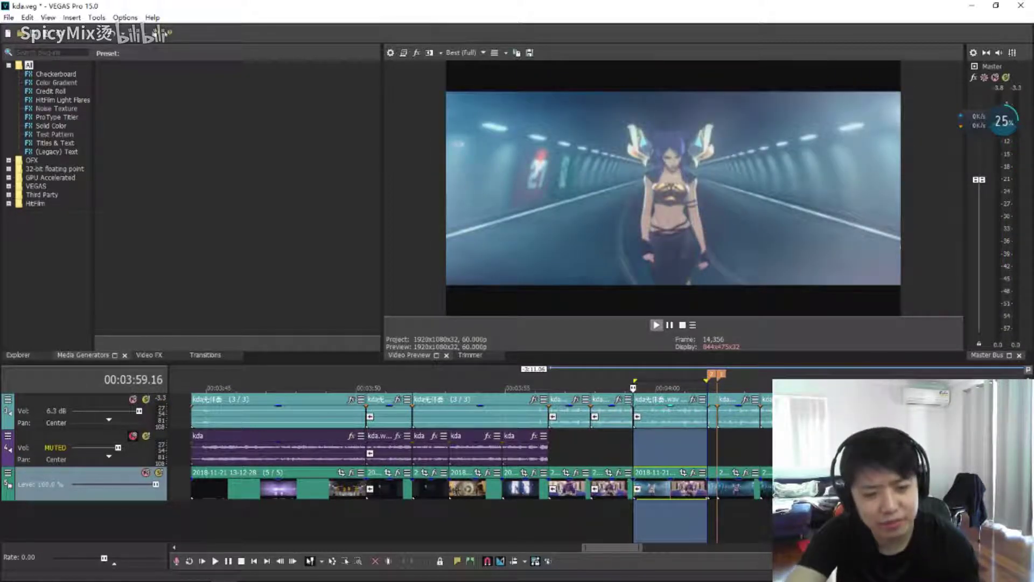
key("space")
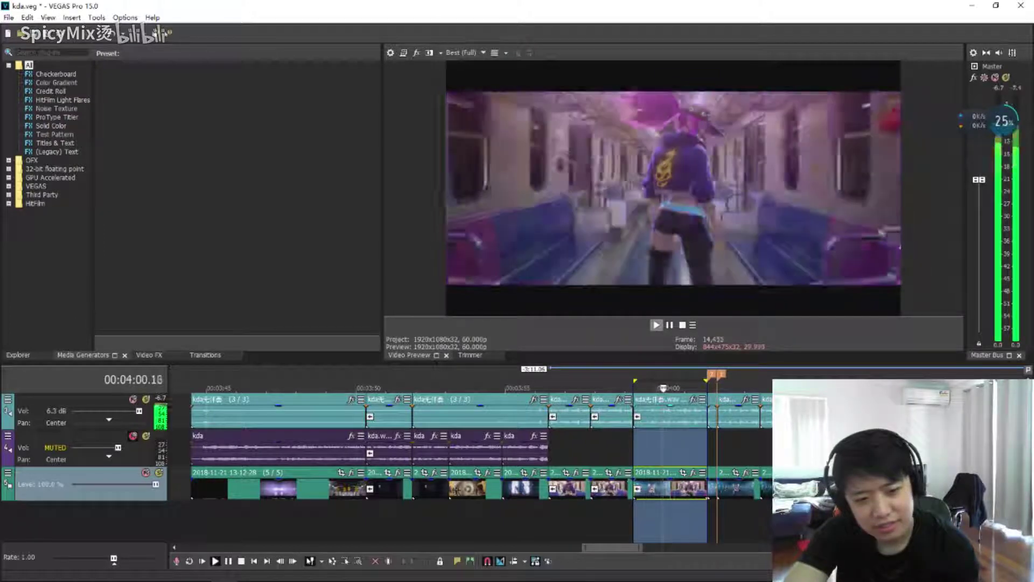
left_click(87, 437)
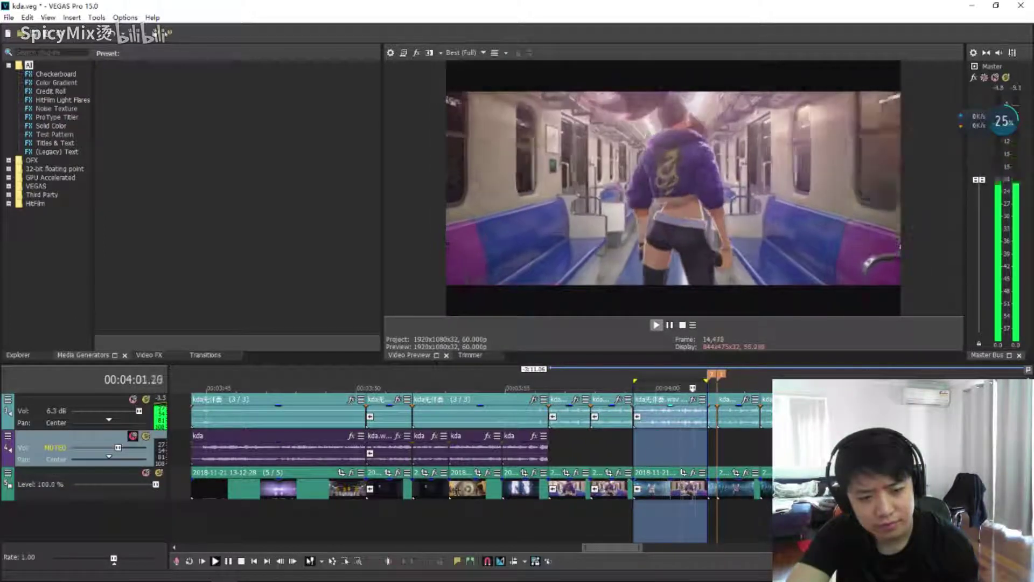
key("space")
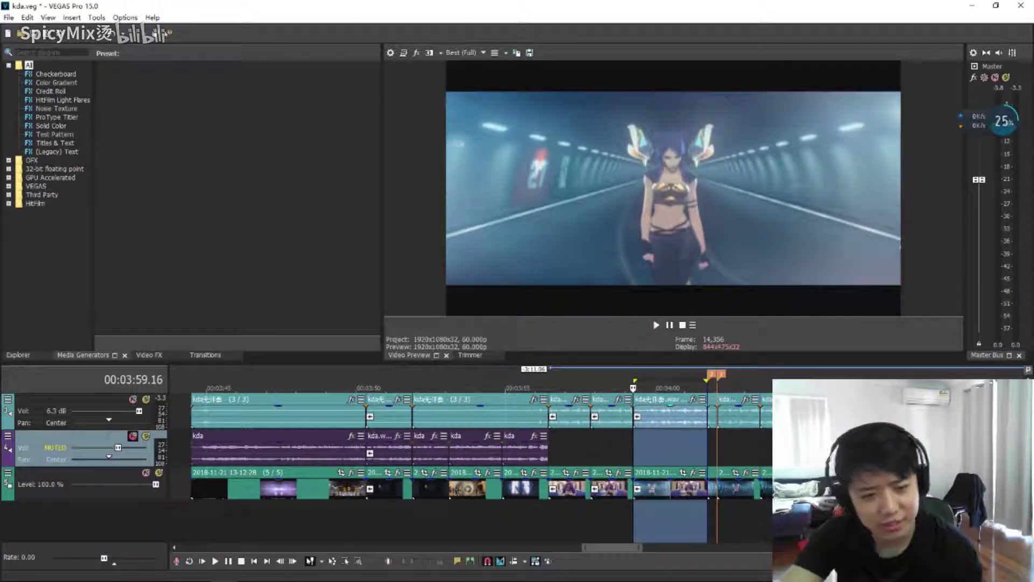
Reverse the audio and video events between the second orange marker and 00:04:03.31, and play them back
key("space")
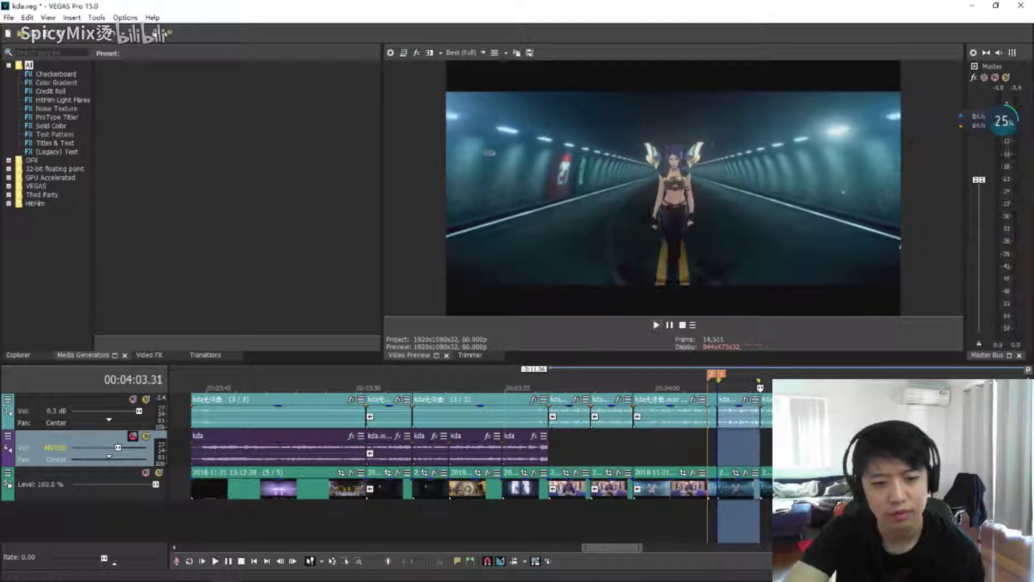
key("space")
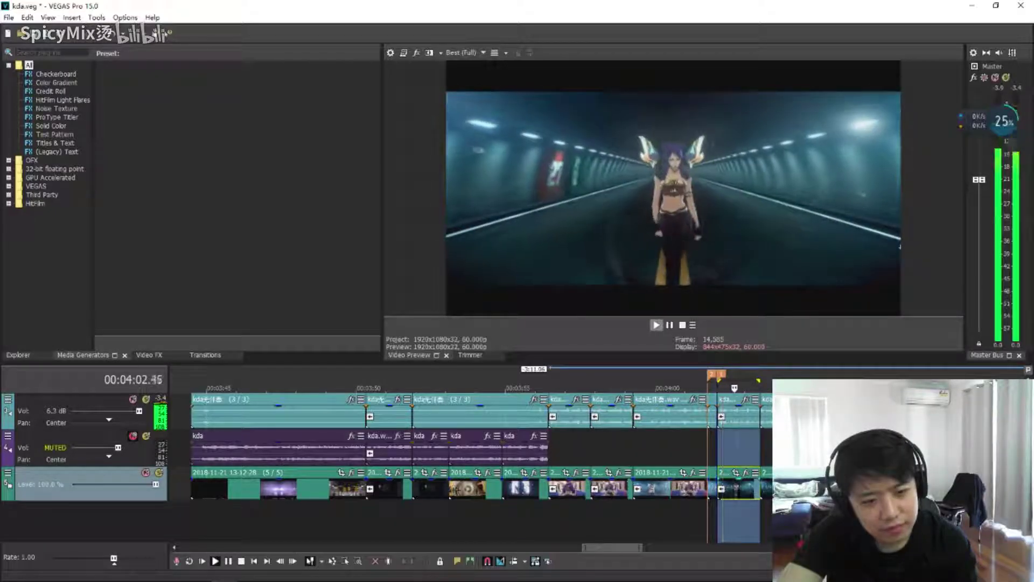
key("space")
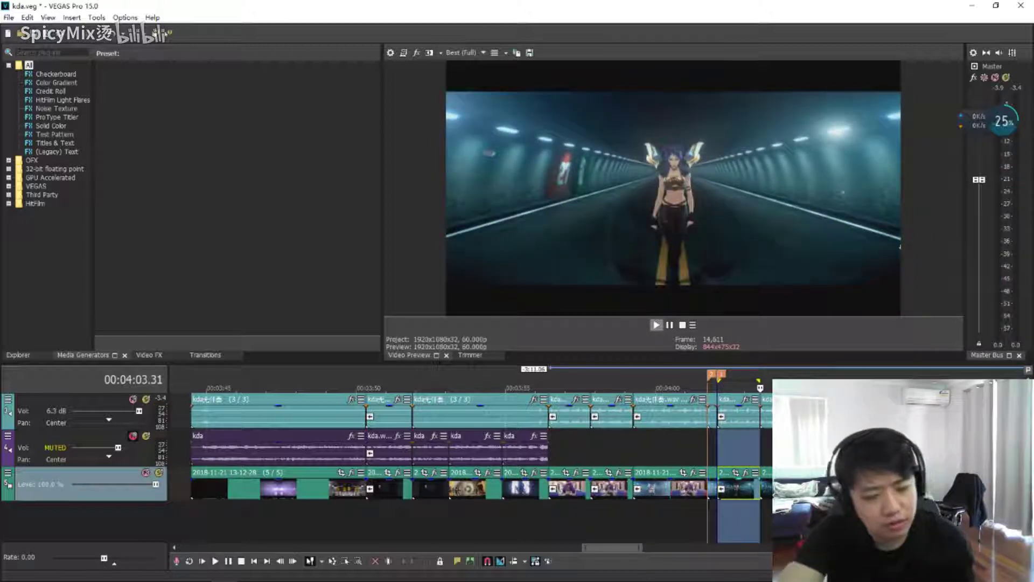
Replay the reversed section ending at 00:04:03.31 several times to examine how its vocals sound
key("space")
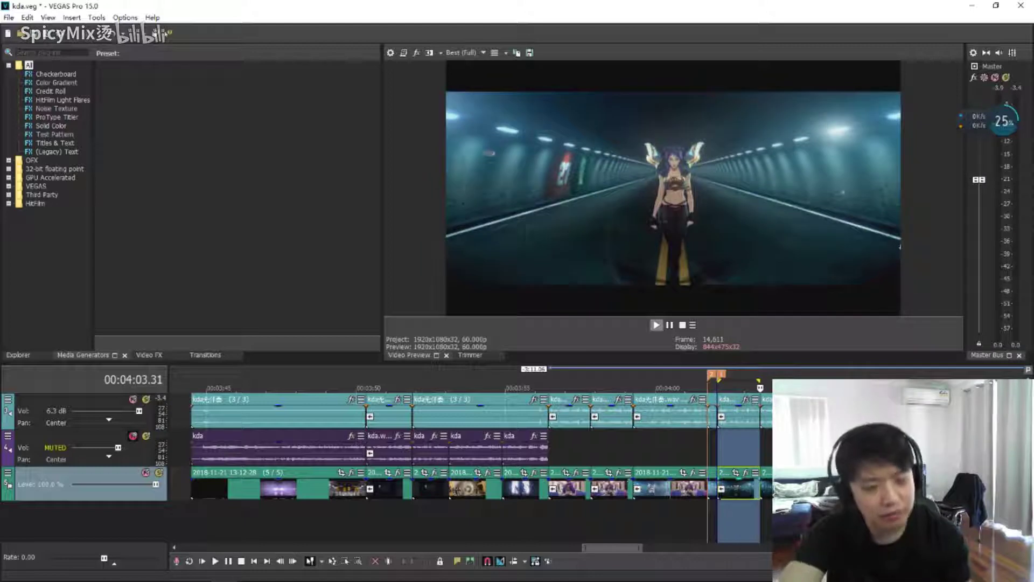
key("space")
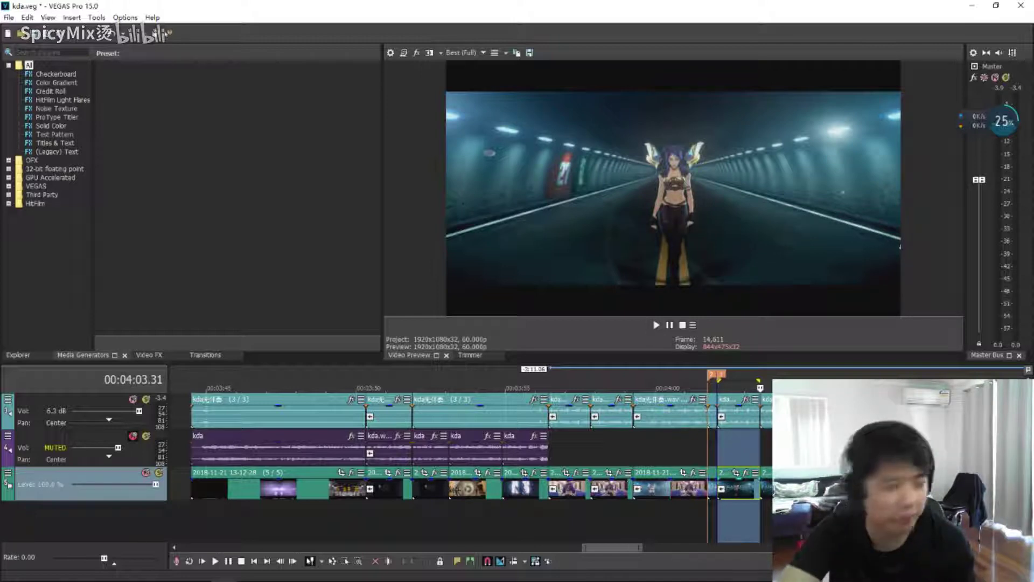
key("space")
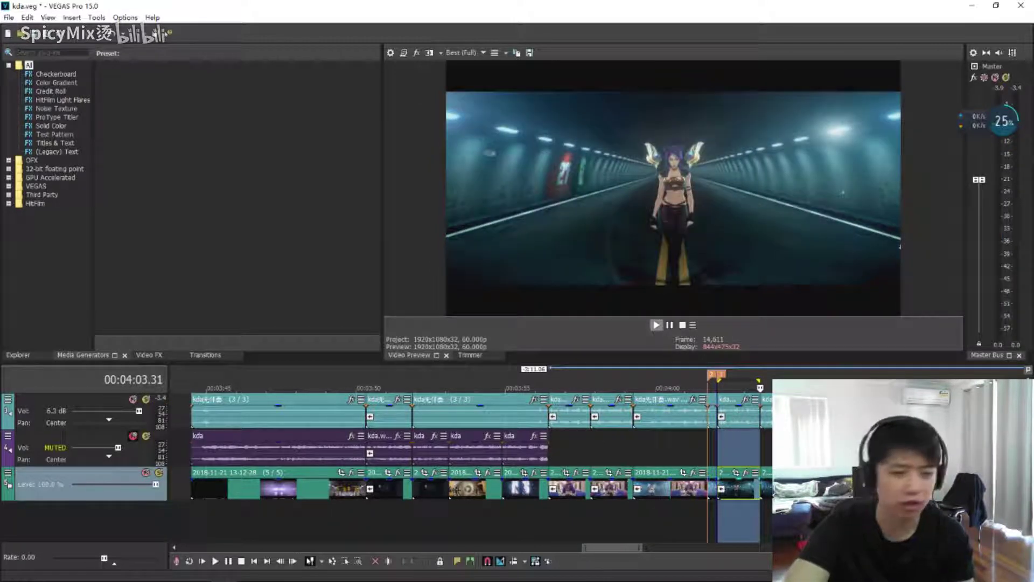
key("space")
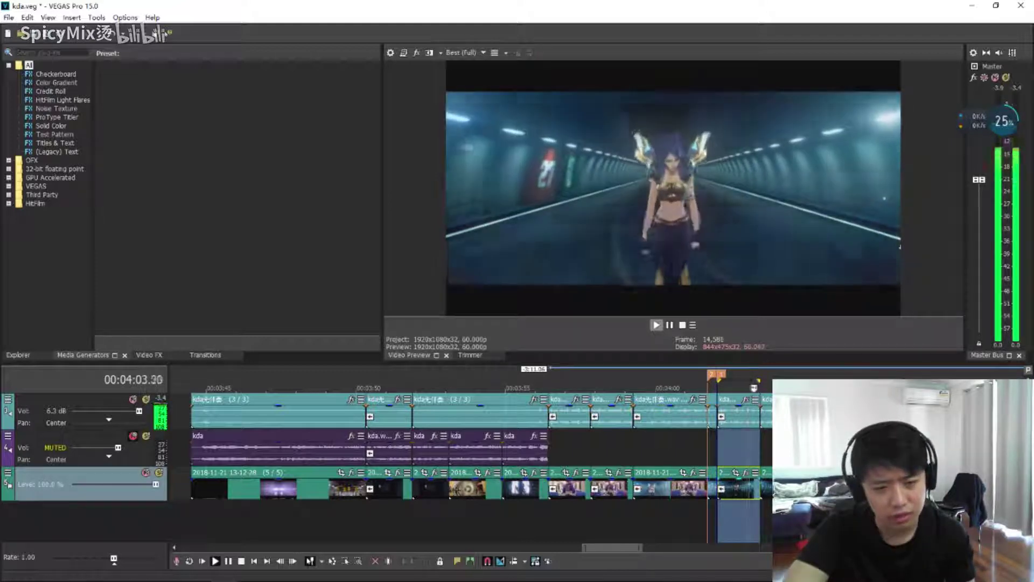
key("space")
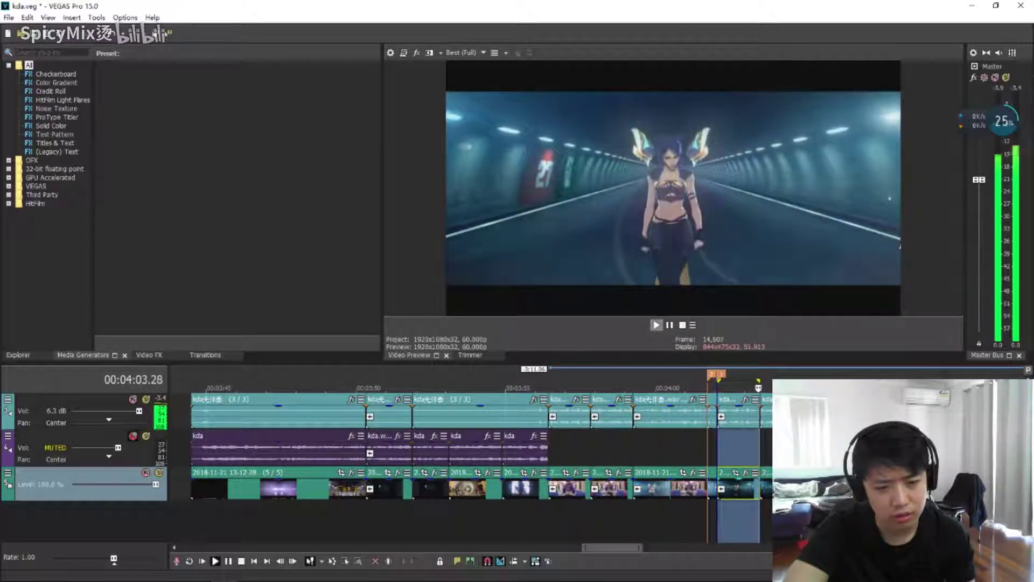
key("space")
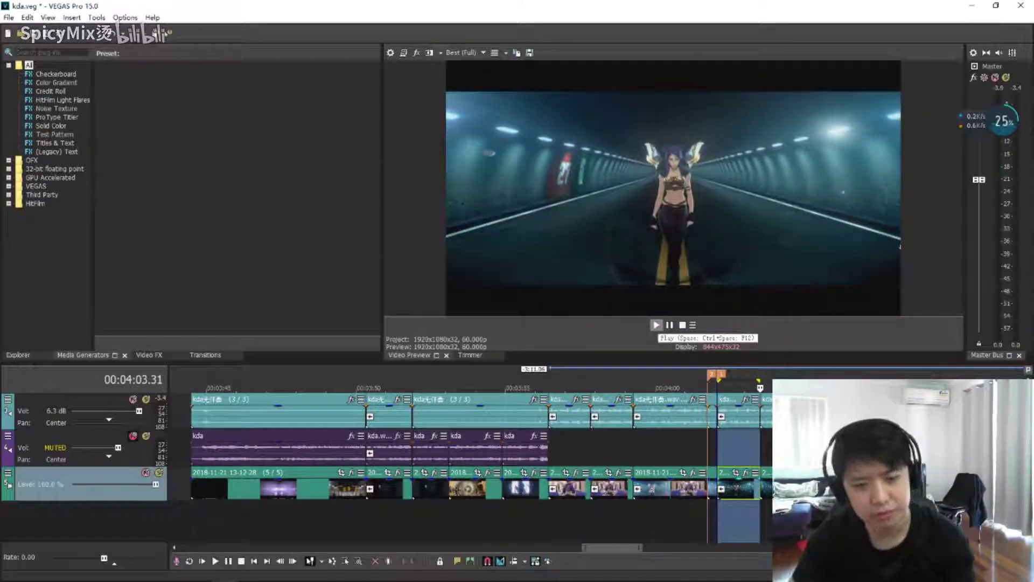
left_click(656, 325)
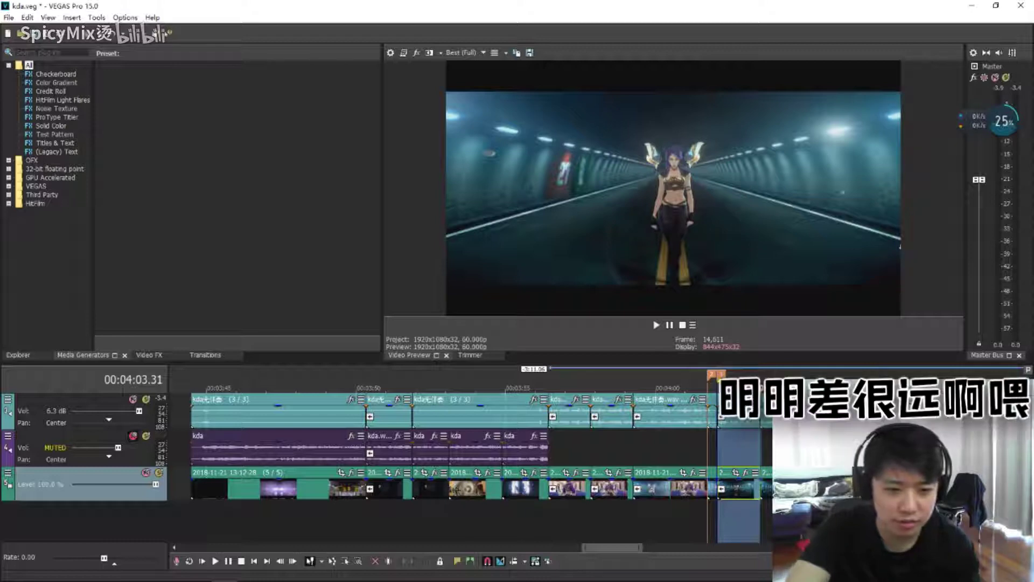
Set the time selection over the short section starting at 00:04:03.31 and reverse its audio and video events
left_click_drag(761, 450, 802, 450)
left_click(656, 325)
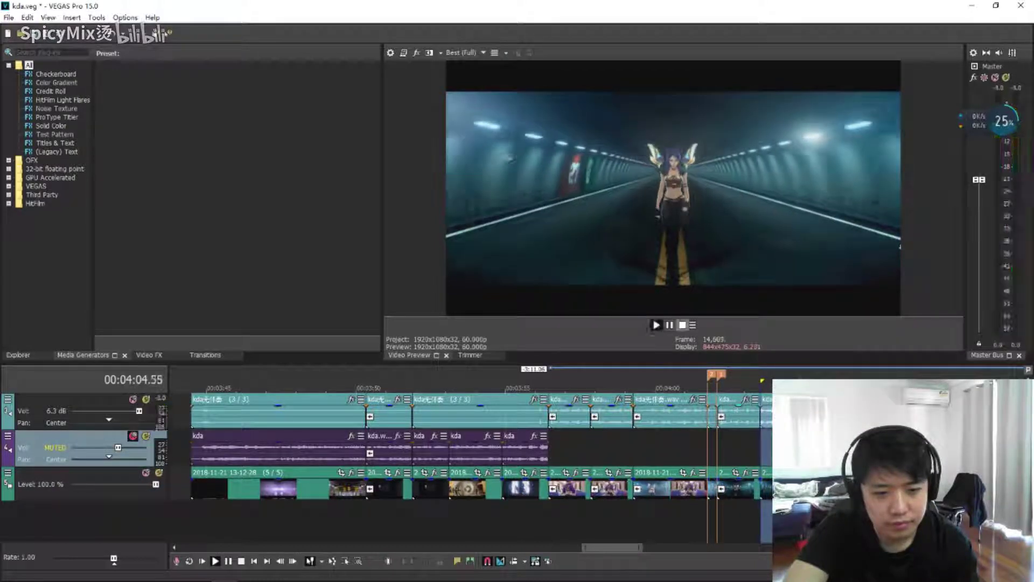
key("space")
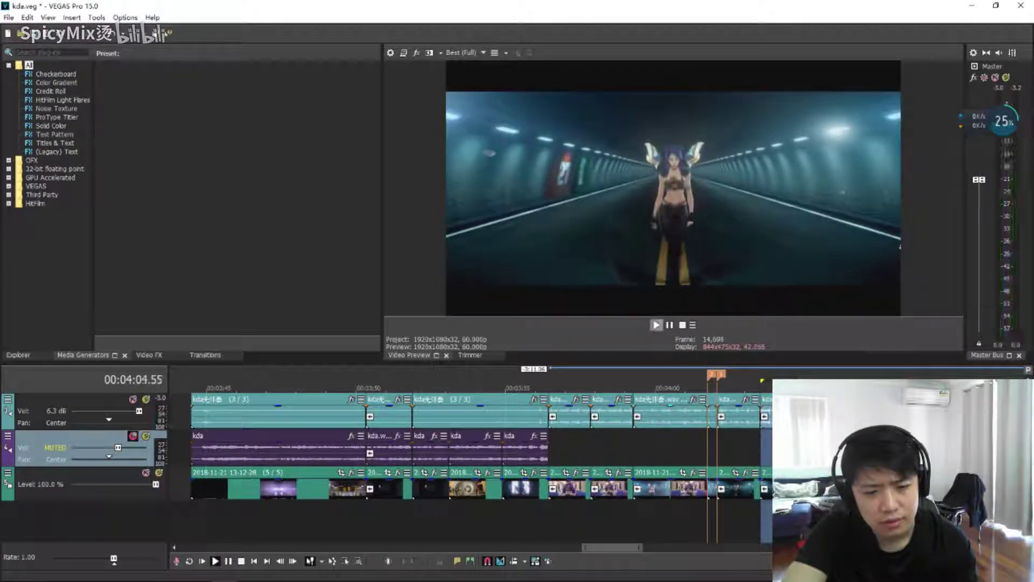
Play the reversed section starting at 00:04:03.31 repeatedly to study its backward vocals
key("space")
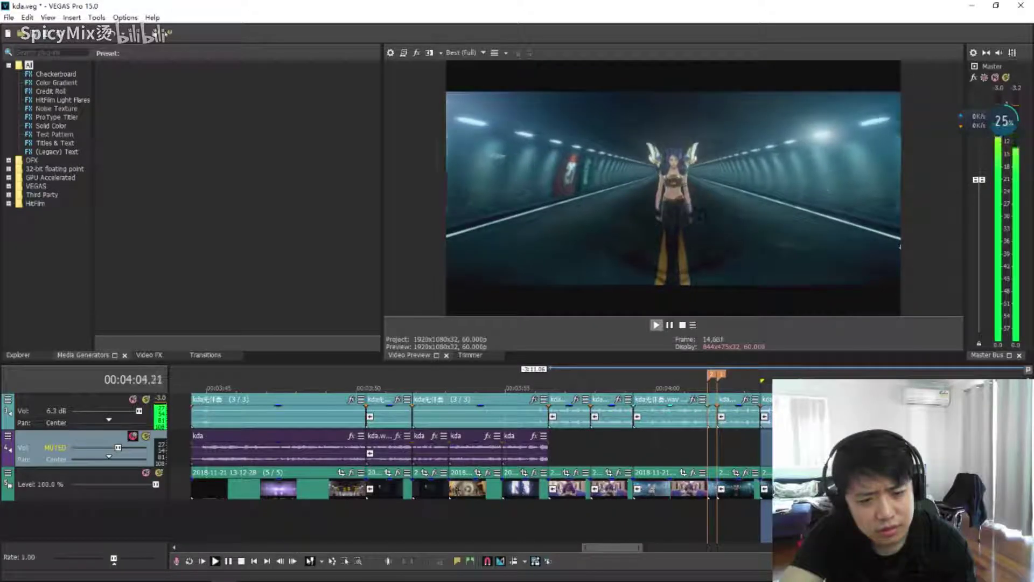
key("space")
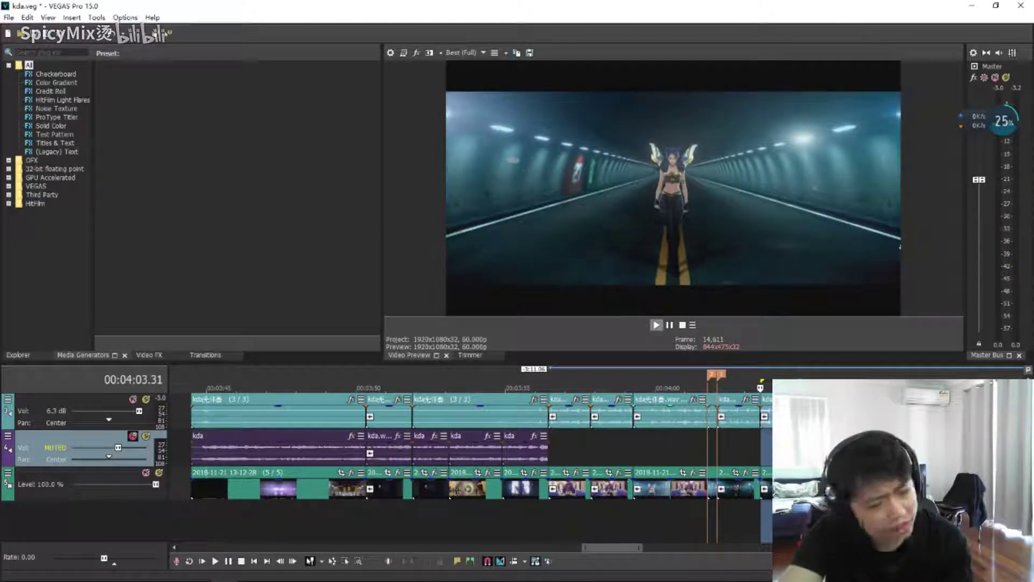
key("space")
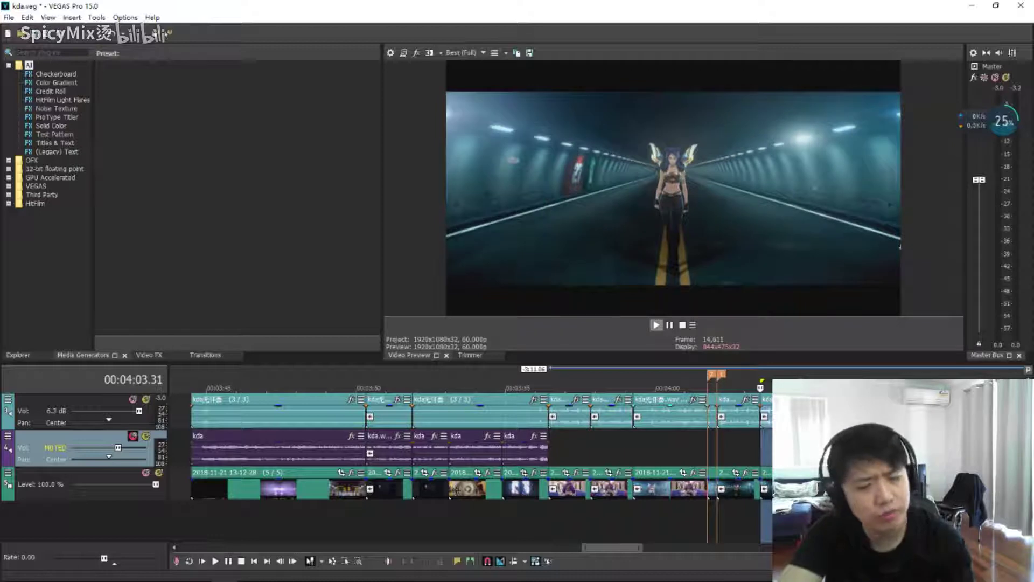
key("space")
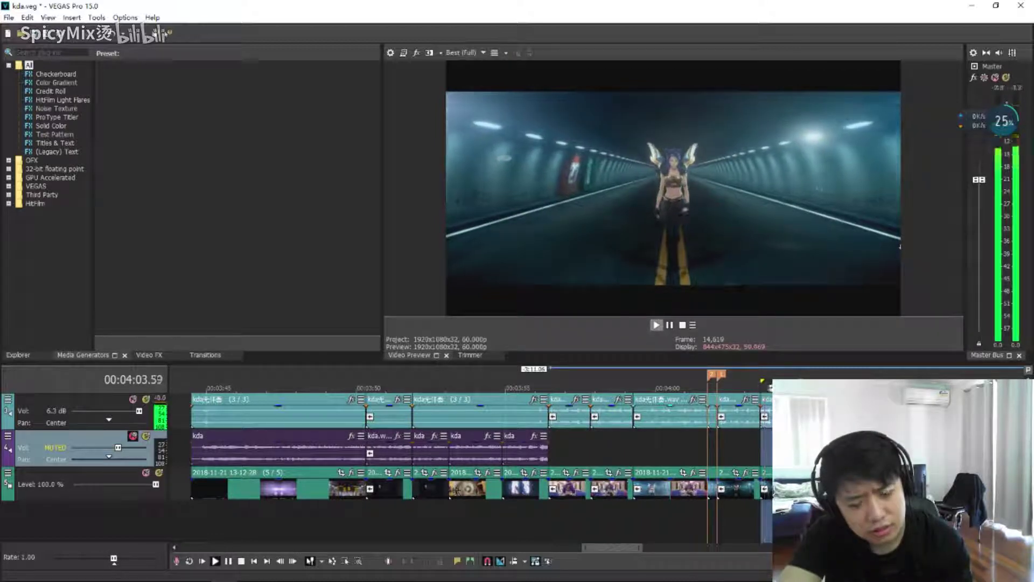
key("space")
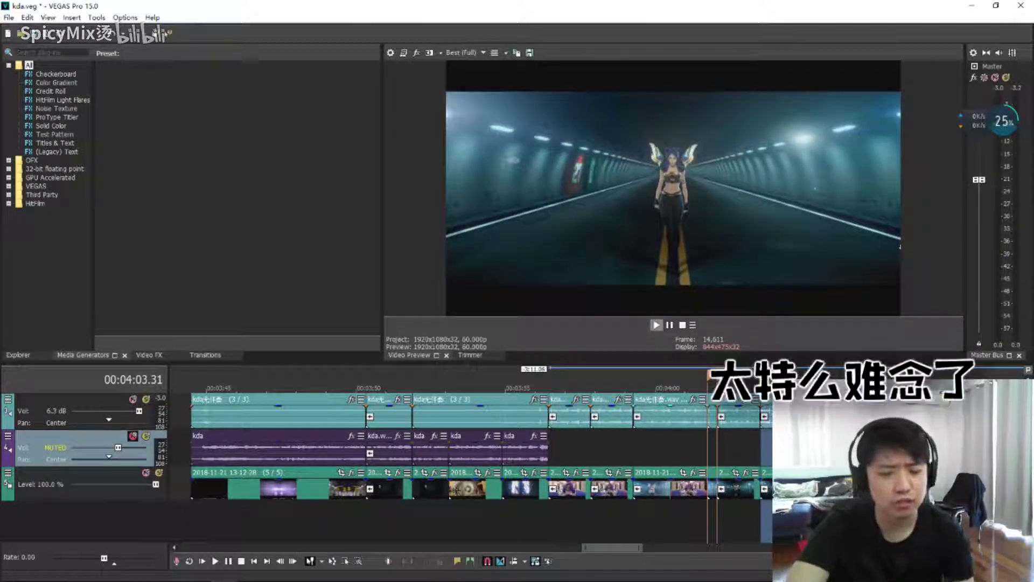
key("space")
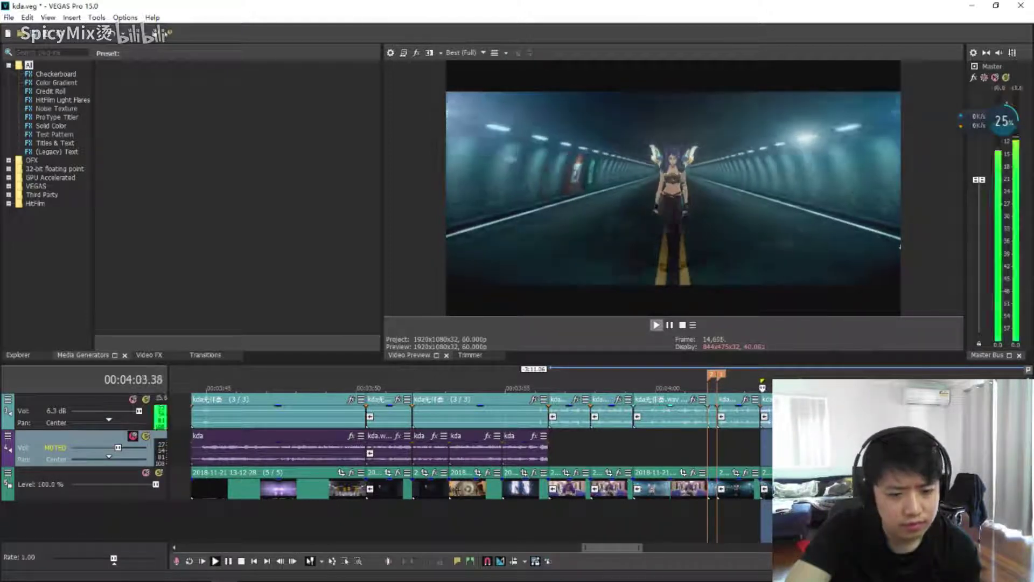
key("space")
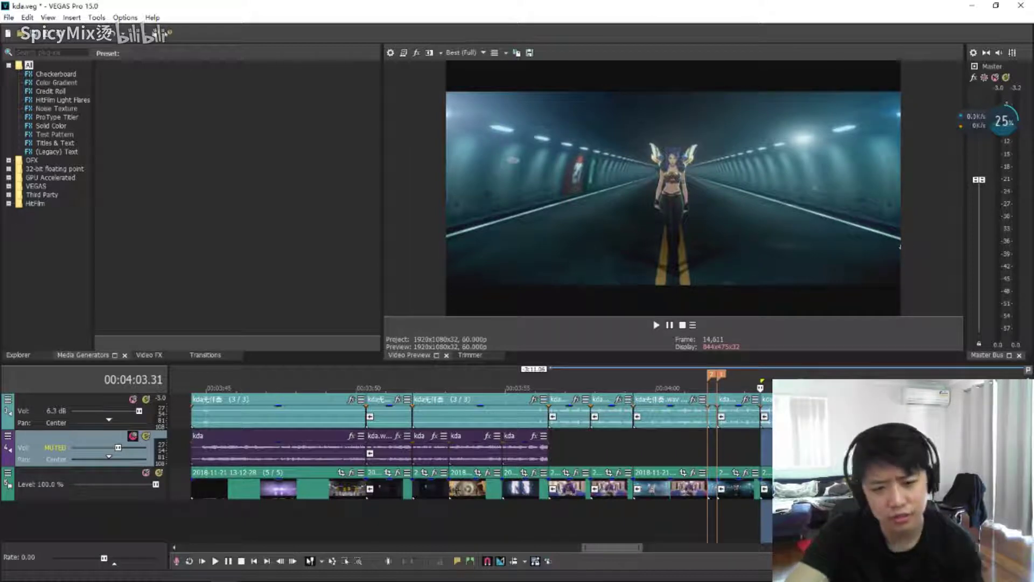
key("space")
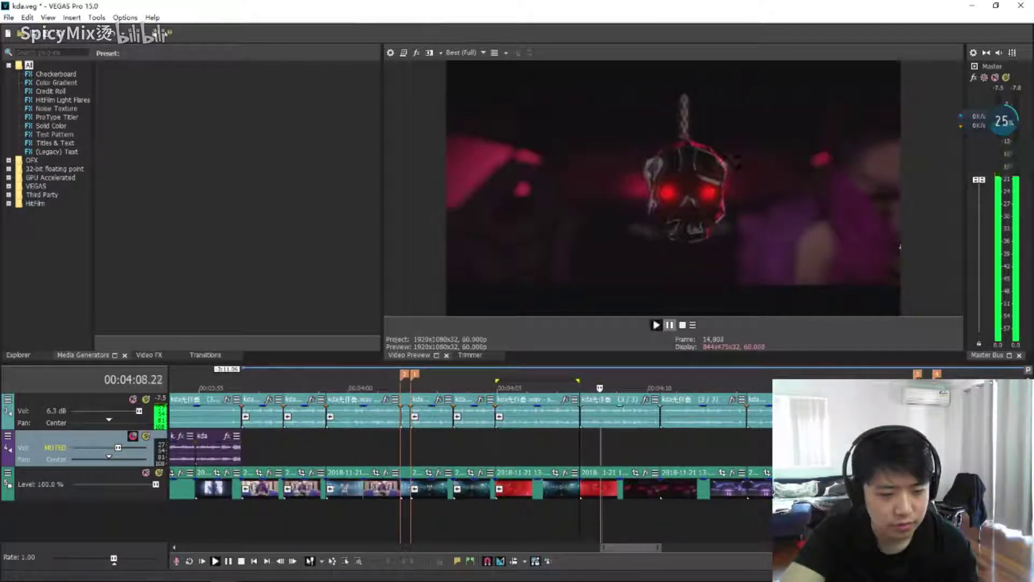
Reverse the audio and video events between 00:04:07.45 and 00:04:10.26, set the time selection over them, and play them back
key("space")
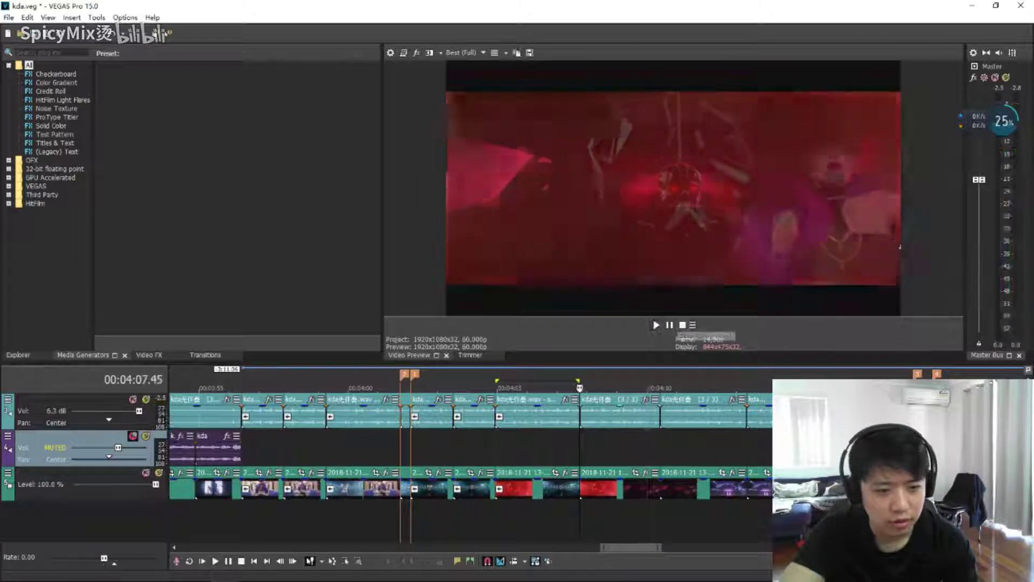
left_click(620, 416)
right_click(627, 424)
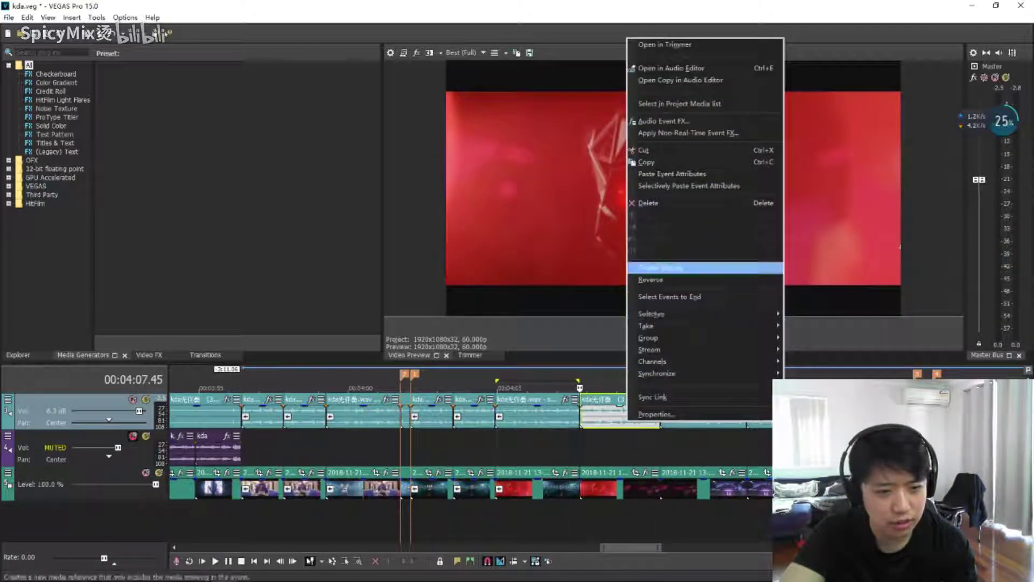
left_click(661, 280)
key("space")
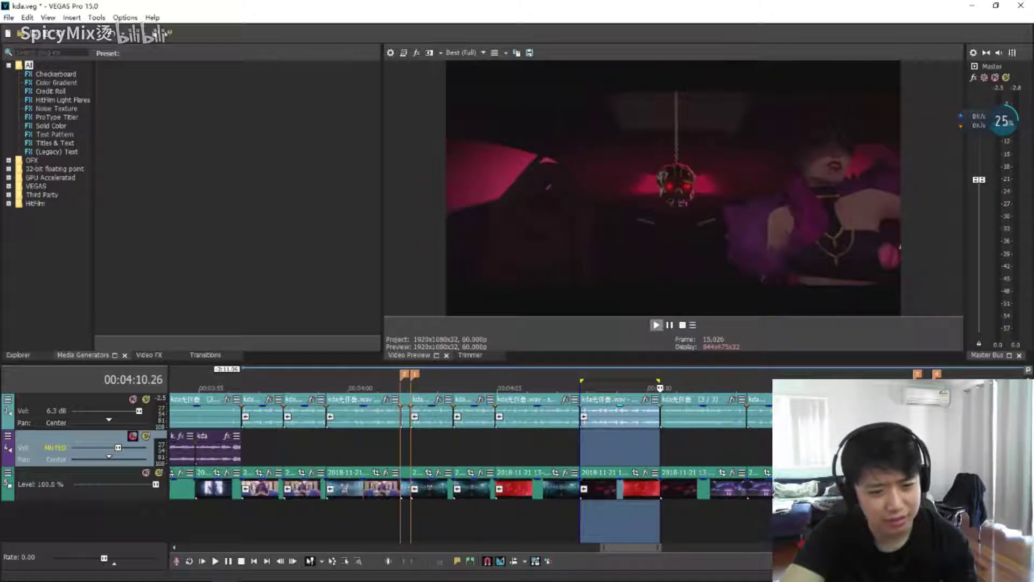
Replay the reversed section ending at 00:04:10.26 and preview the section that follows it
key("space")
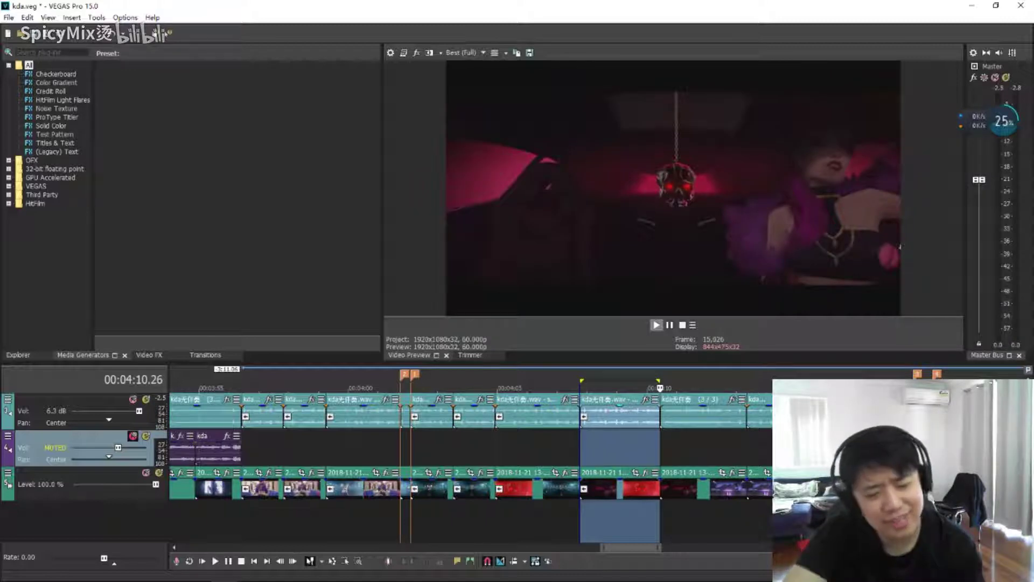
key("space")
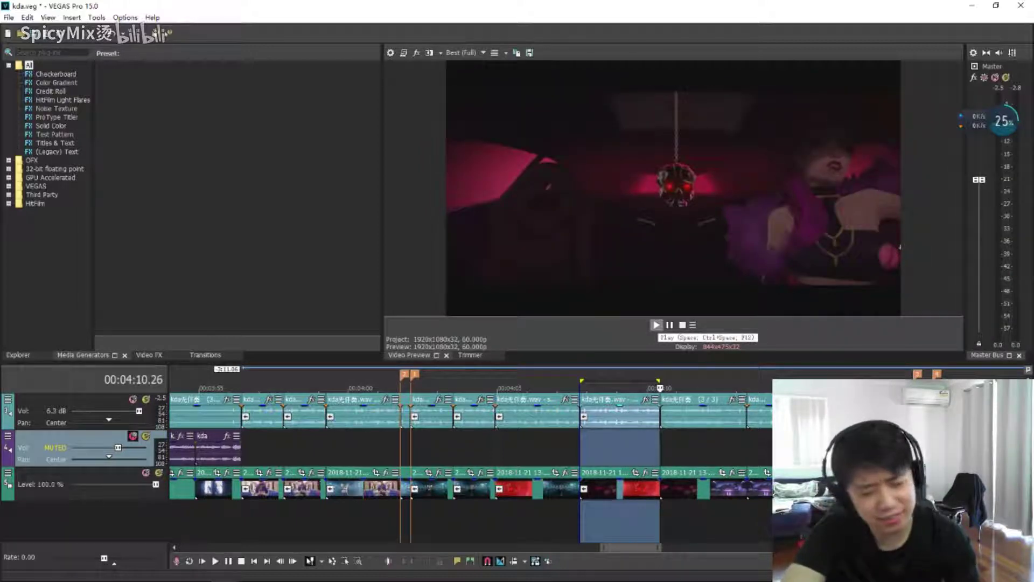
left_click(656, 325)
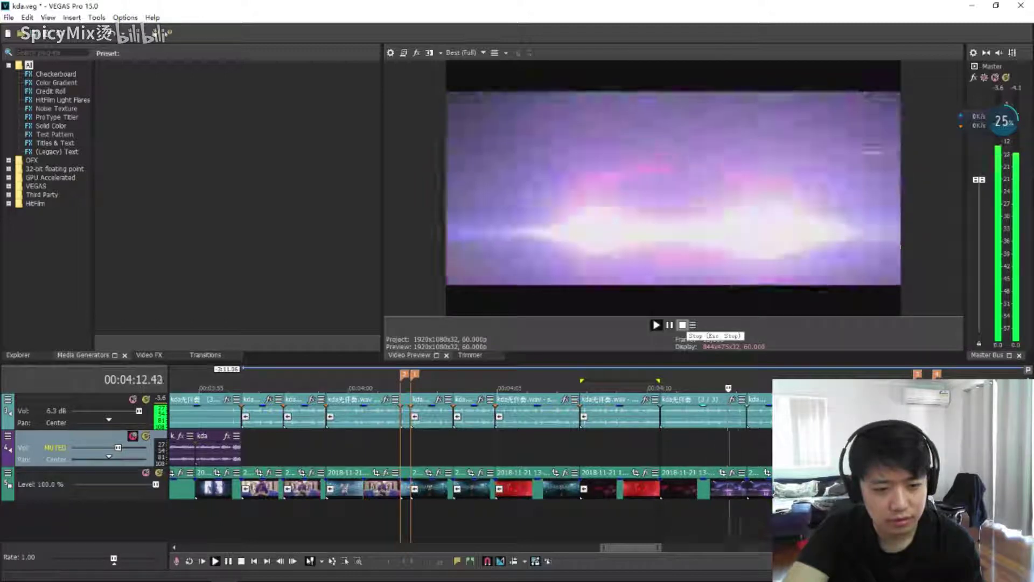
left_click(656, 324)
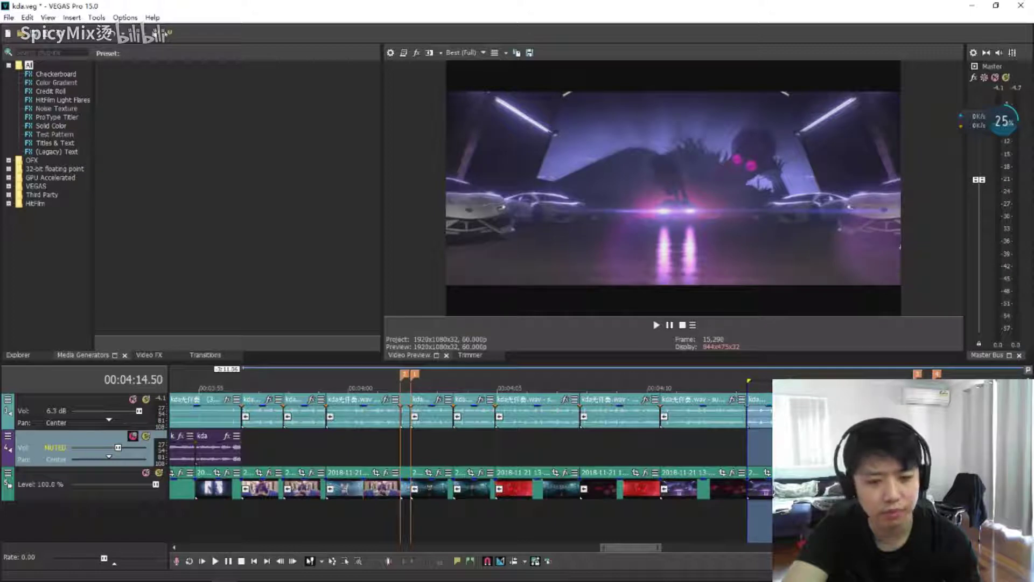
Reverse the audio of the short section starting at 00:04:13.20 and play it back
right_click(768, 415)
key("space")
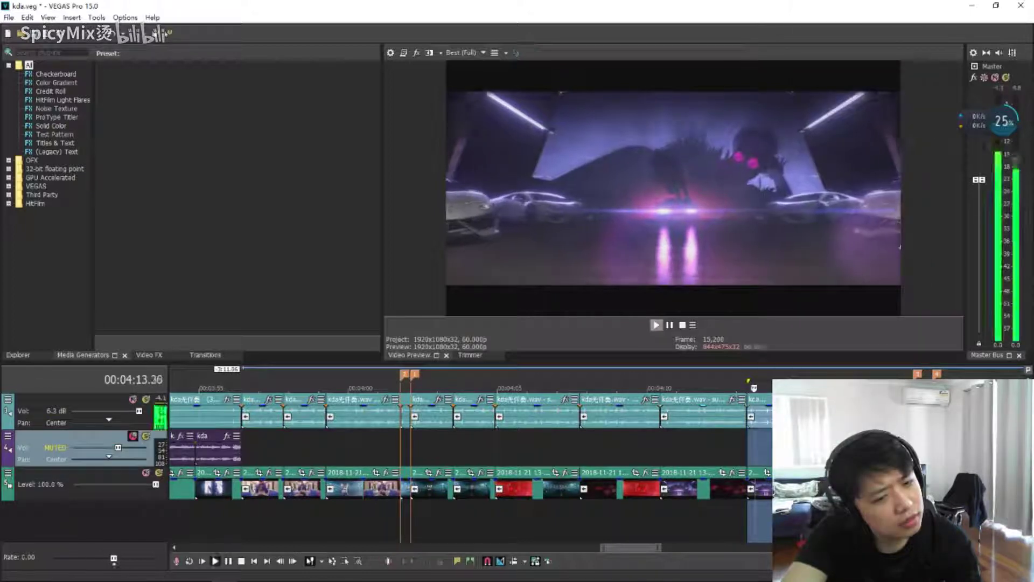
key("space")
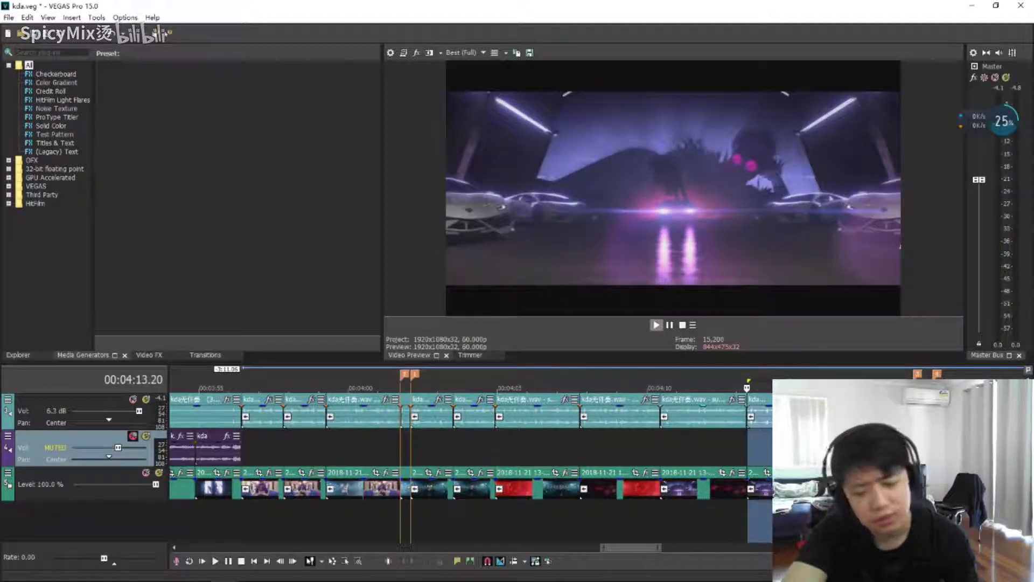
Replay the reversed section starting at 00:04:13.20 several times to examine how its vocals sound
key("space")
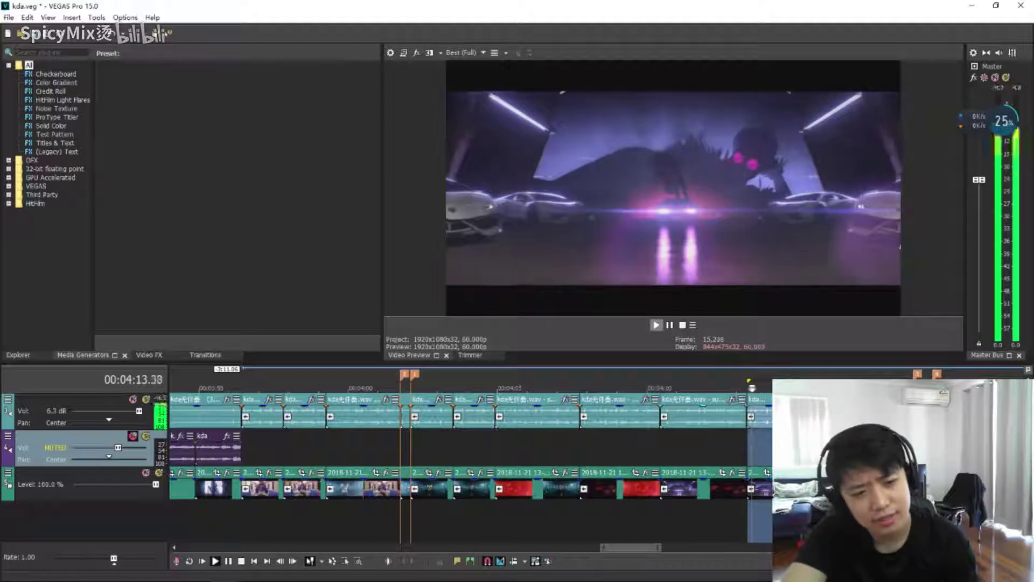
key("space")
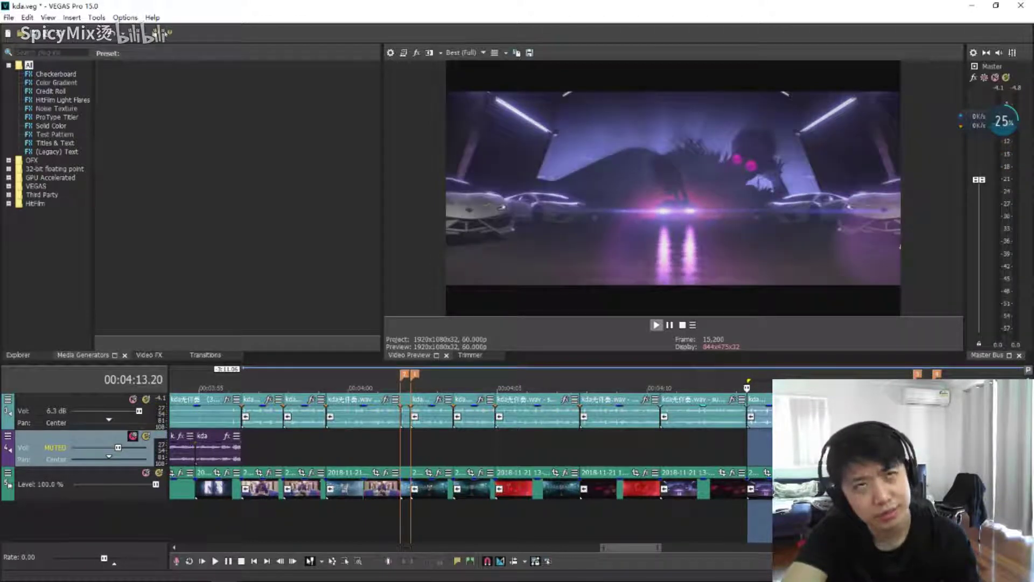
key("space")
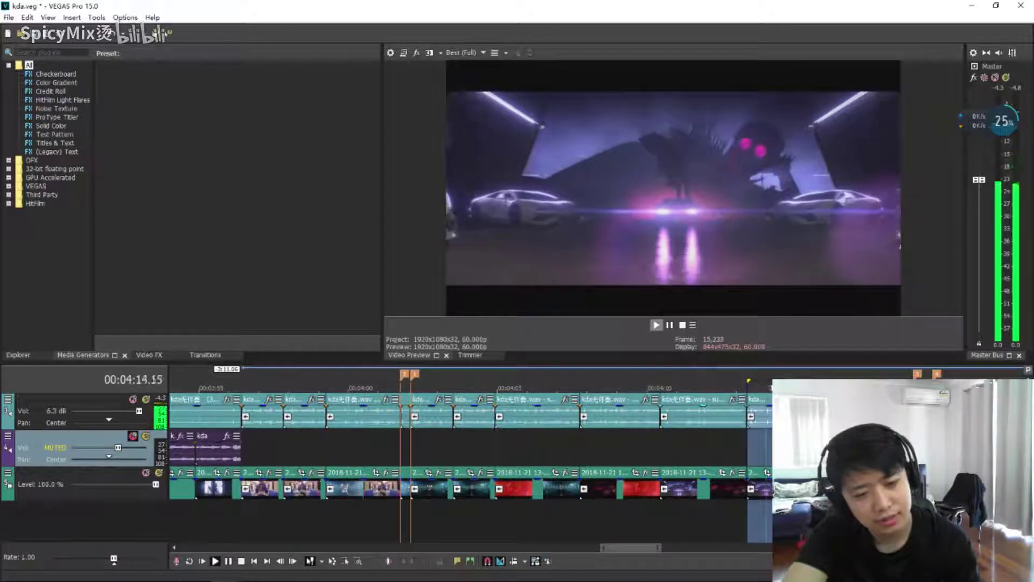
key("space")
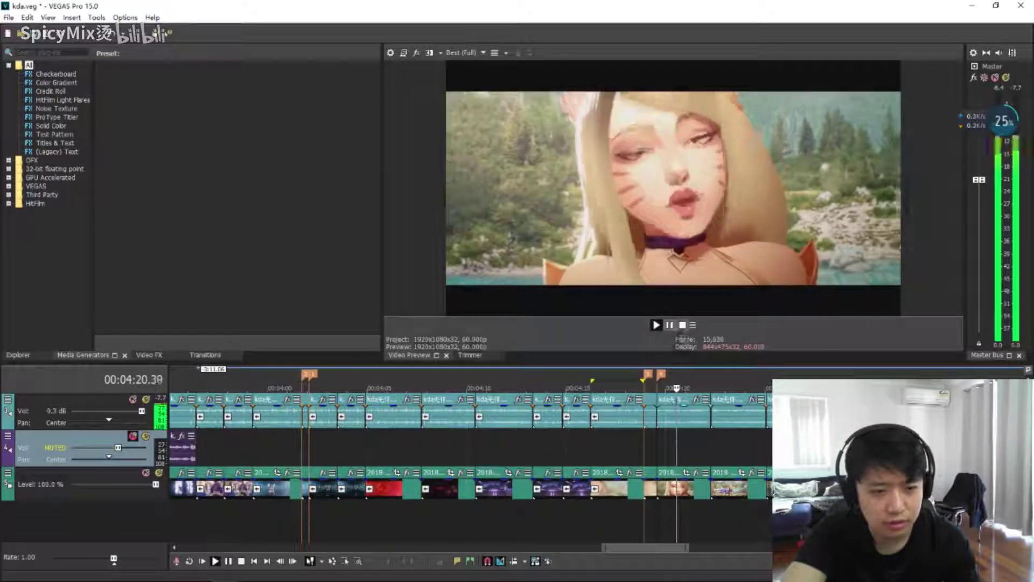
Reverse the audio and video events between 00:04:19.33 and 00:04:22.16, set the time selection over them, and play them back
key("space")
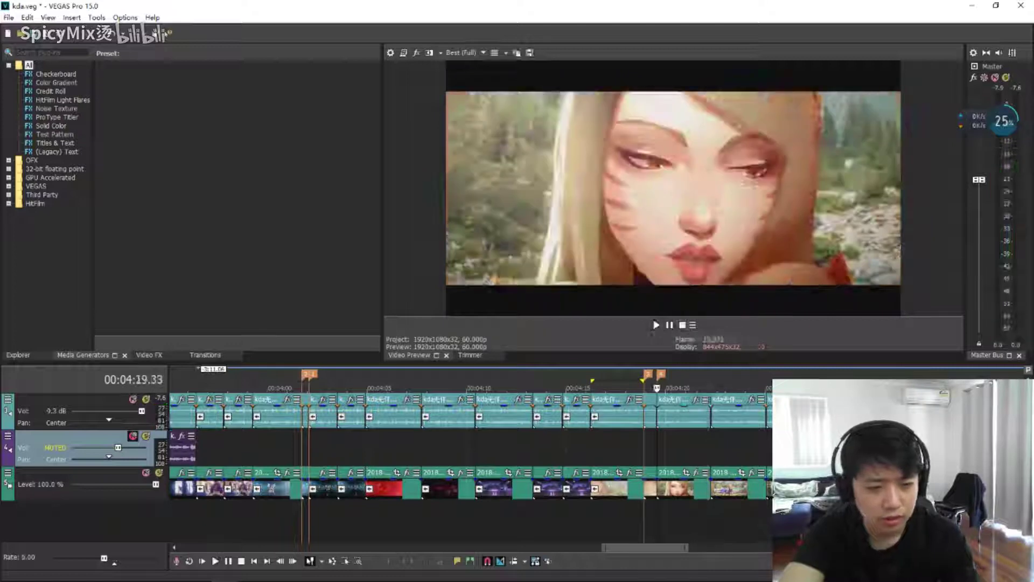
right_click(692, 416)
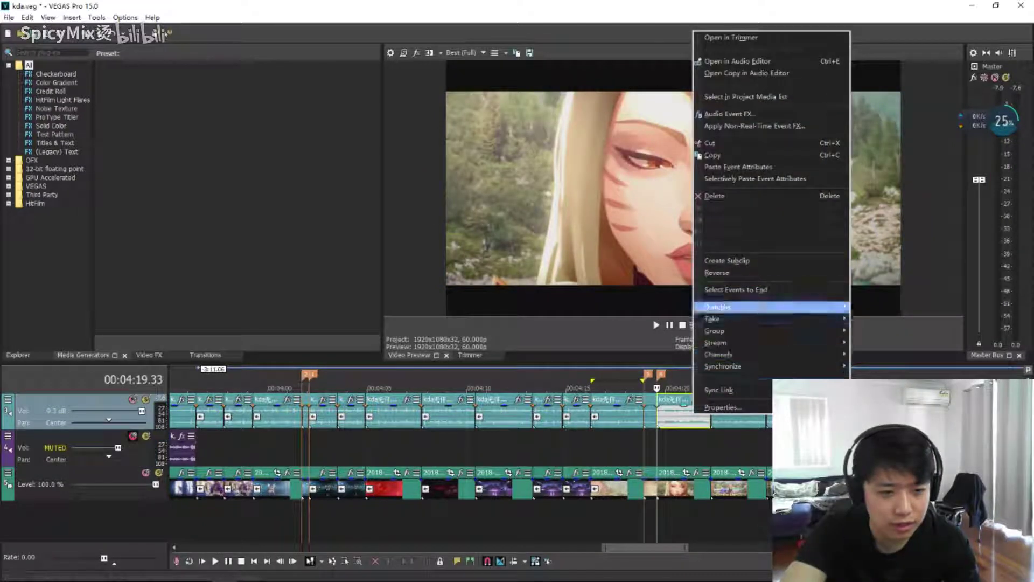
left_click(718, 273)
key("space")
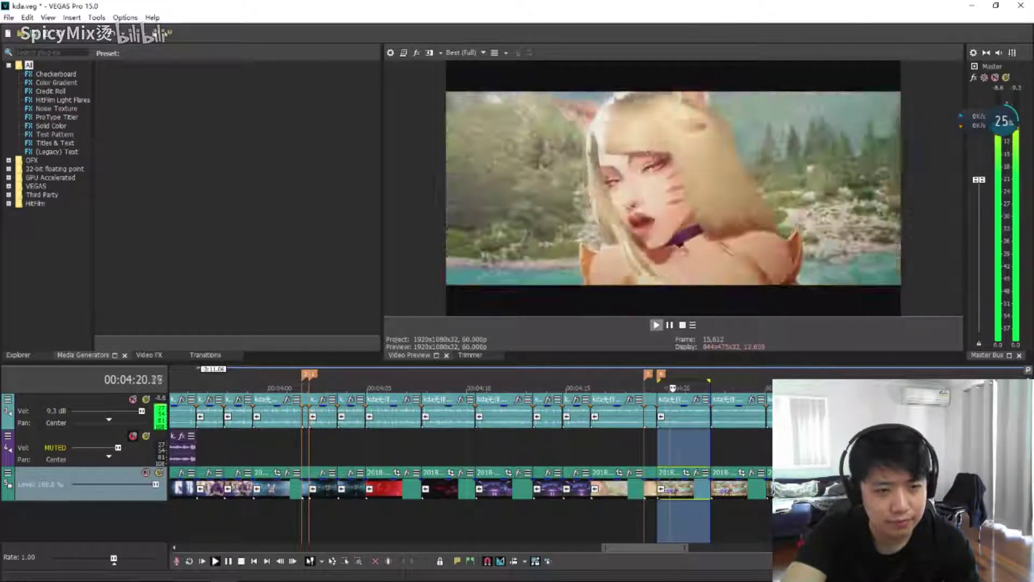
Replay the reversed section starting at 00:04:19.33 to study its backward vocals
key("space")
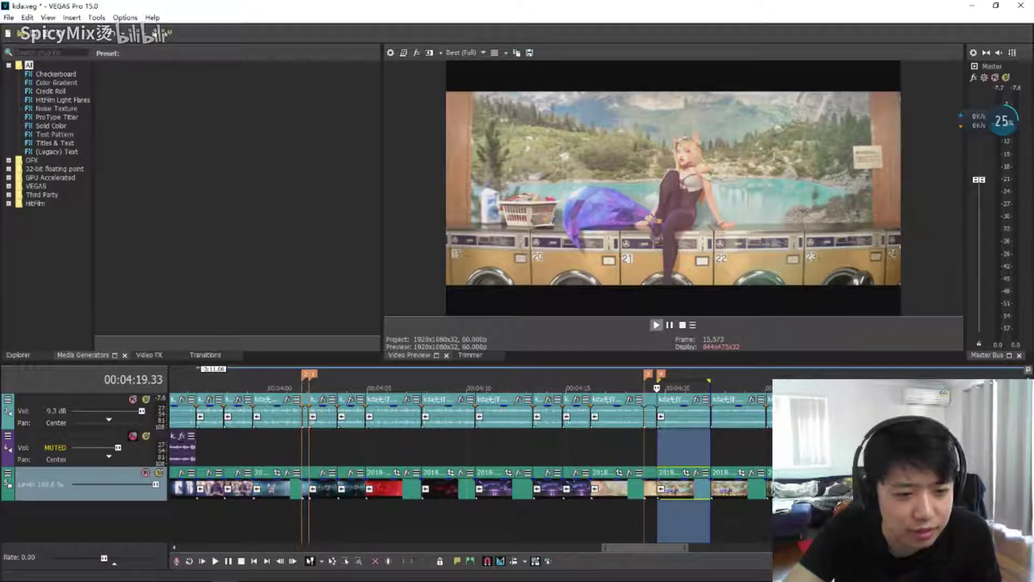
key("space")
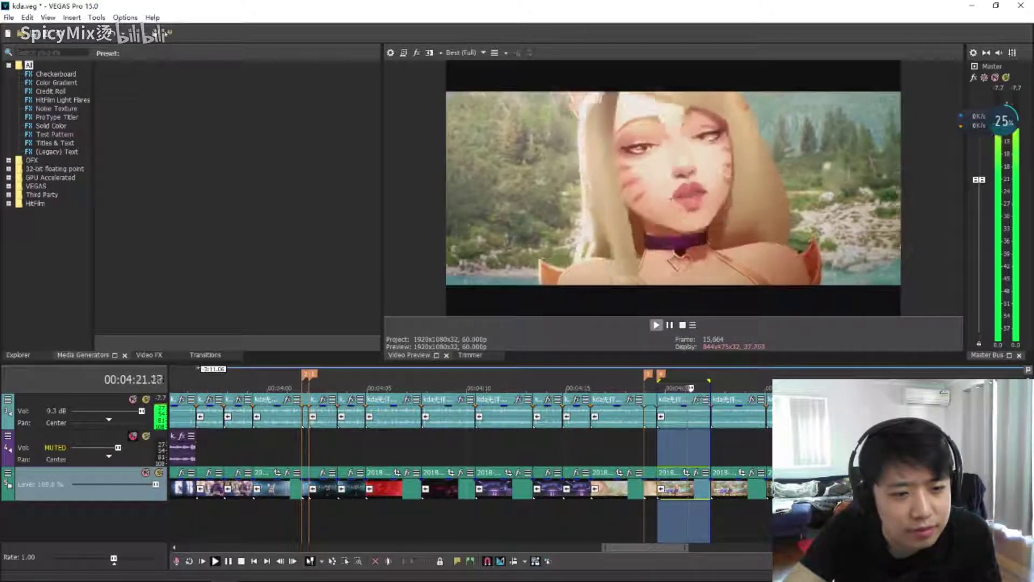
key("space")
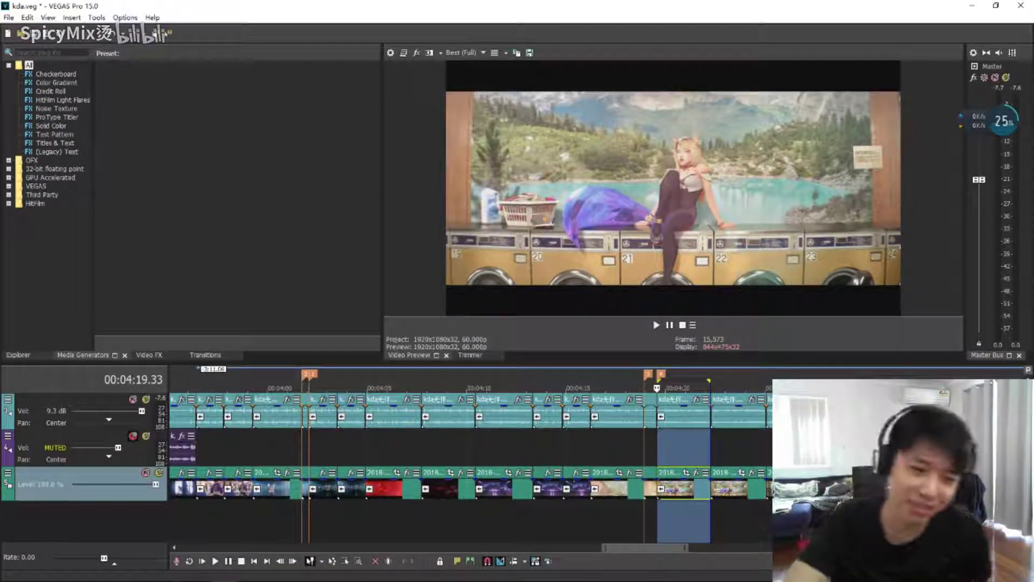
Preview the section starting at 00:04:22.16, reverse its audio and video events, and play it back
left_click(706, 448)
left_click(657, 325)
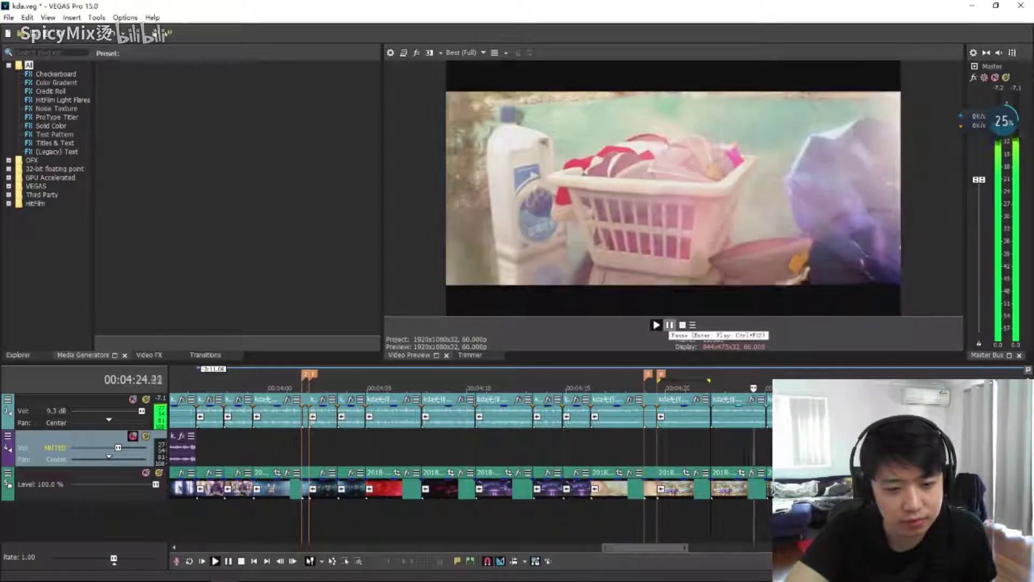
left_click(670, 325)
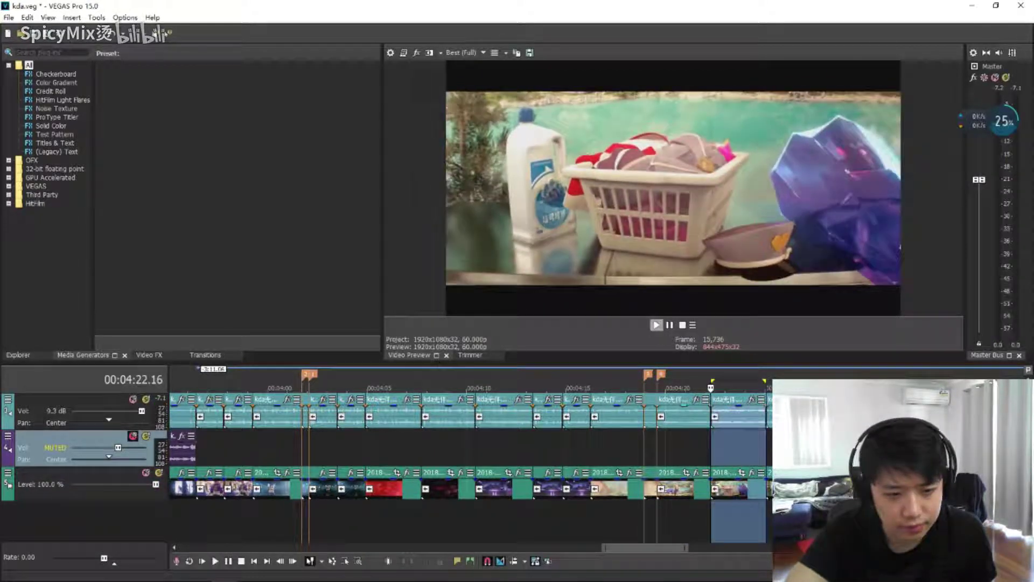
key("space")
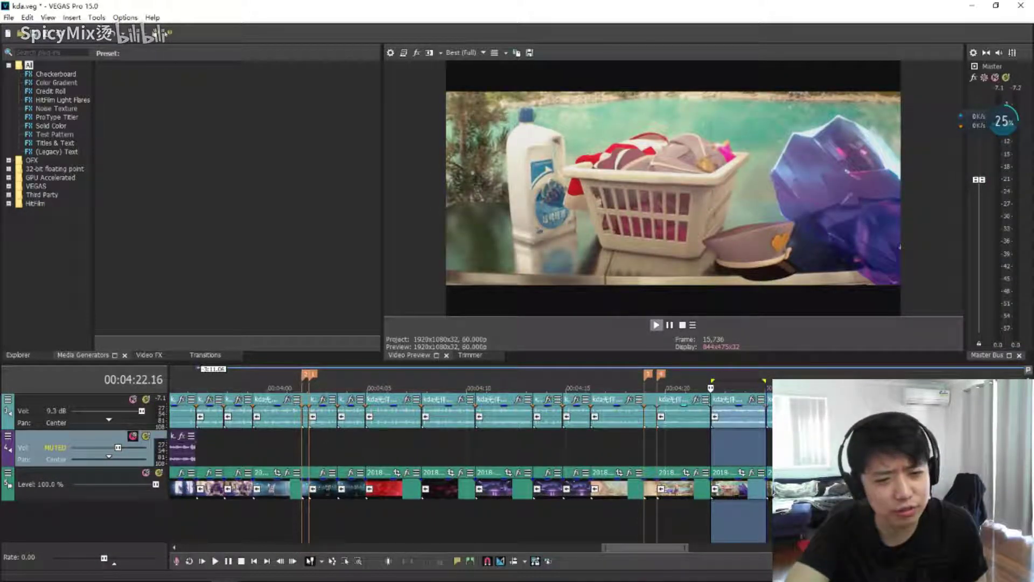
Replay the reversed section starting at 00:04:22.16 several times to examine its backward vocals
key("space")
key("space")
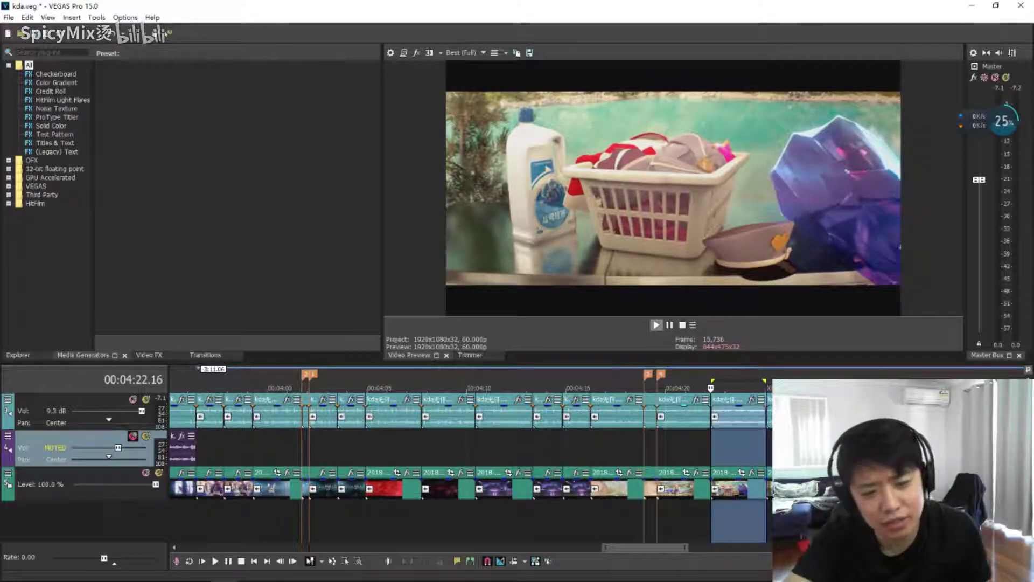
key("space")
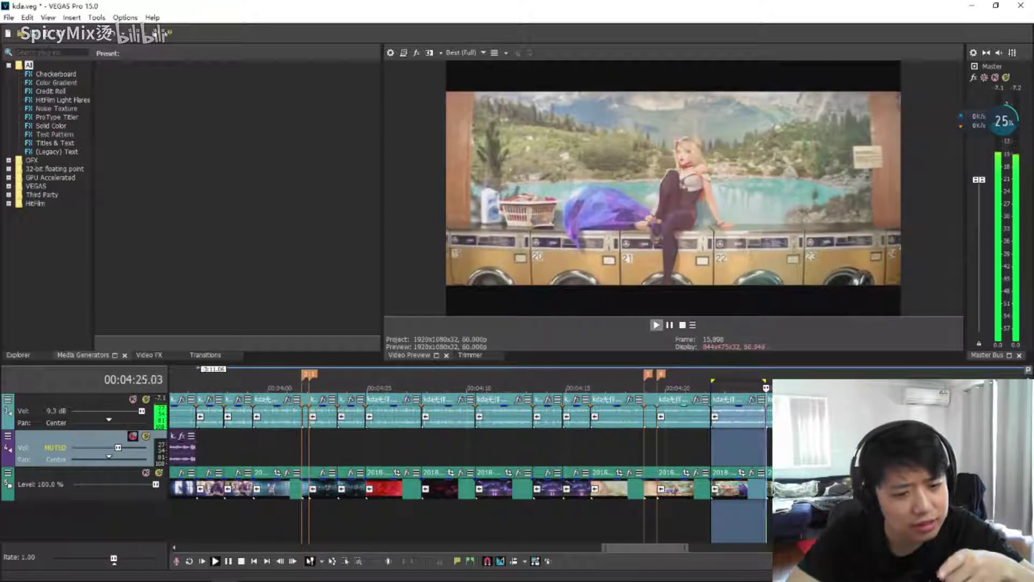
key("space")
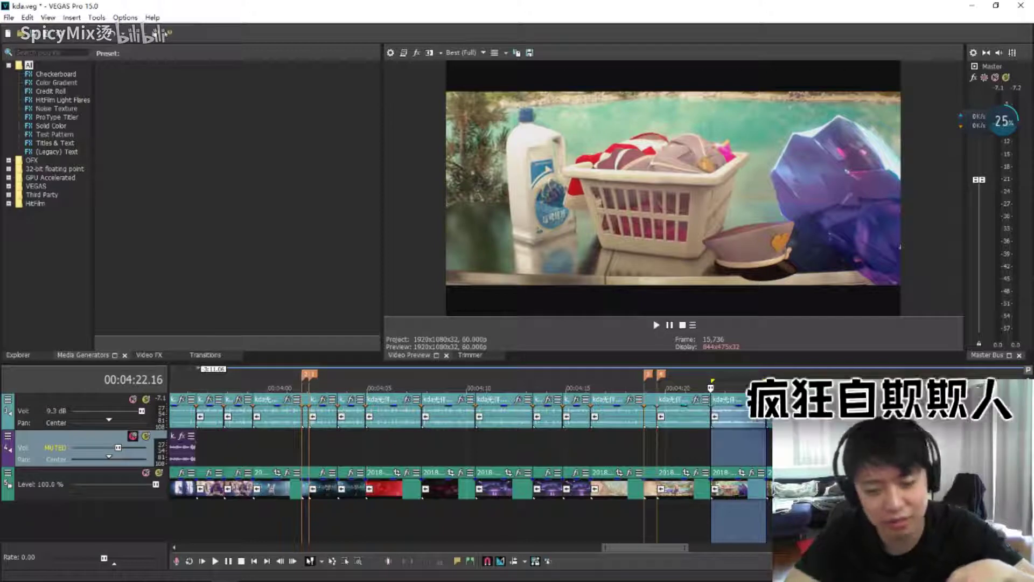
Reverse the audio and video events of the section ending at 00:04:27.54 and play it back
key("Right")
key("space")
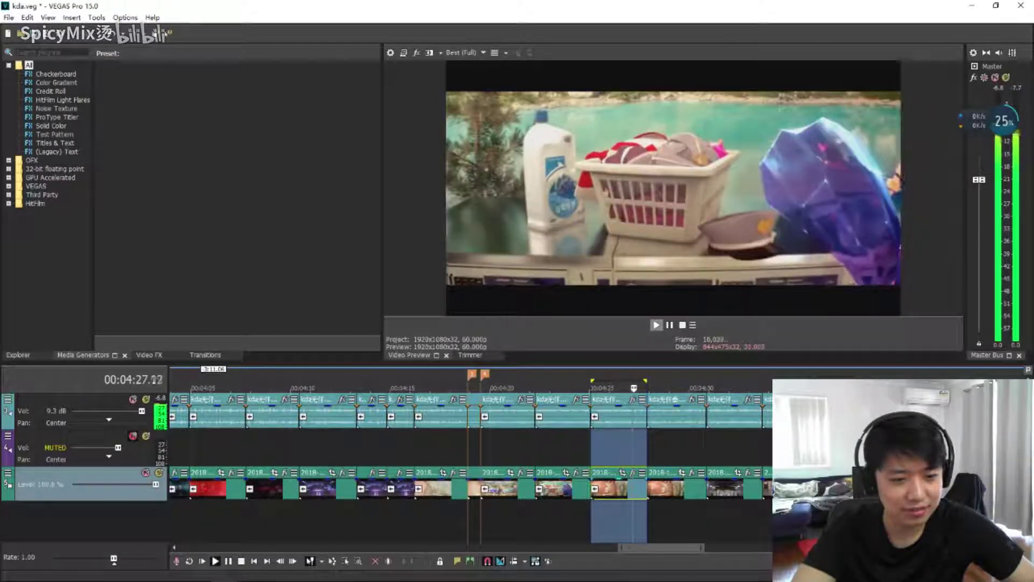
Reverse the events between 00:04:27.54 and 00:04:30.53, split them near the middle, and play the second part
left_click_drag(704, 442, 648, 443)
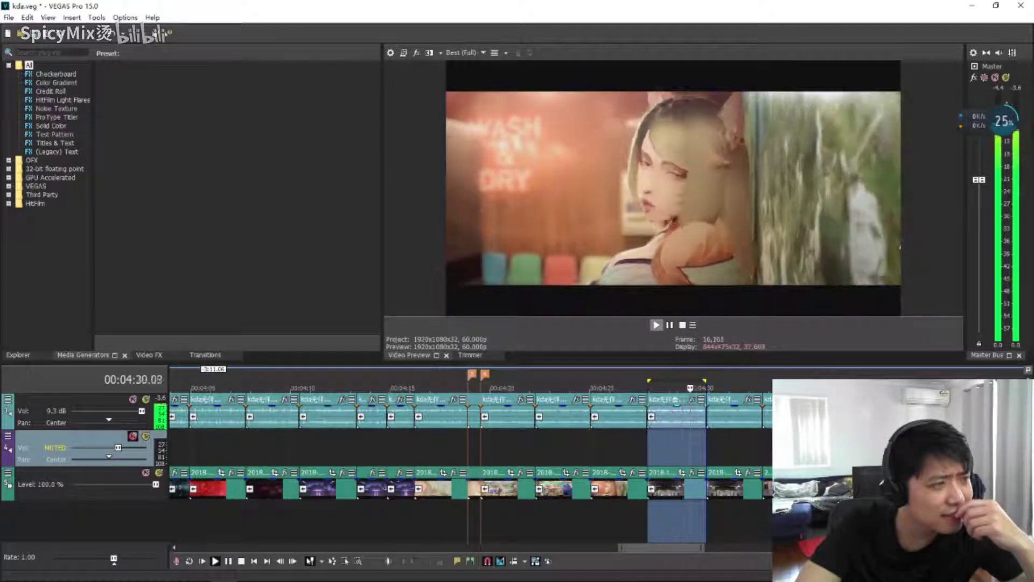
key("space")
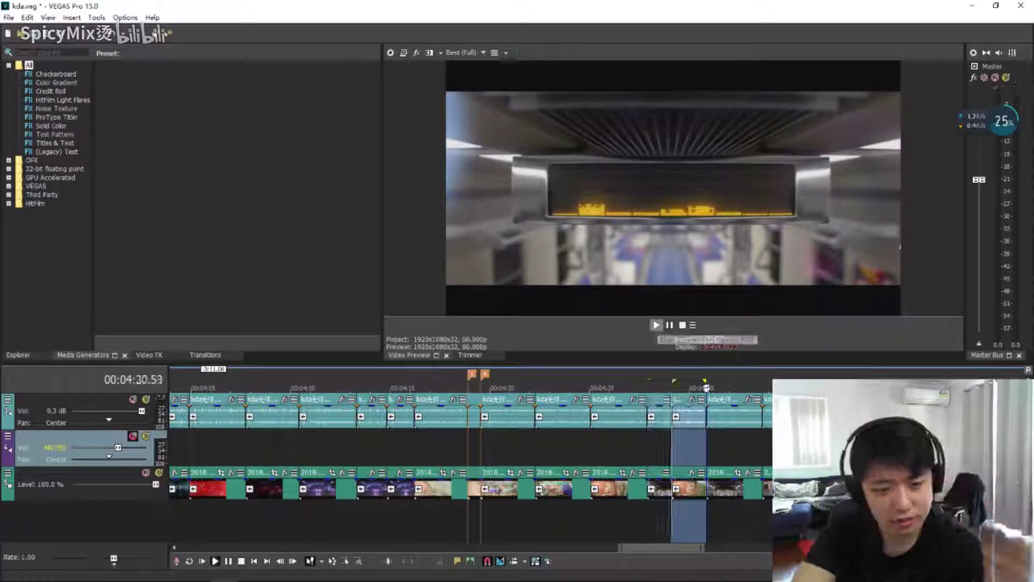
key("space")
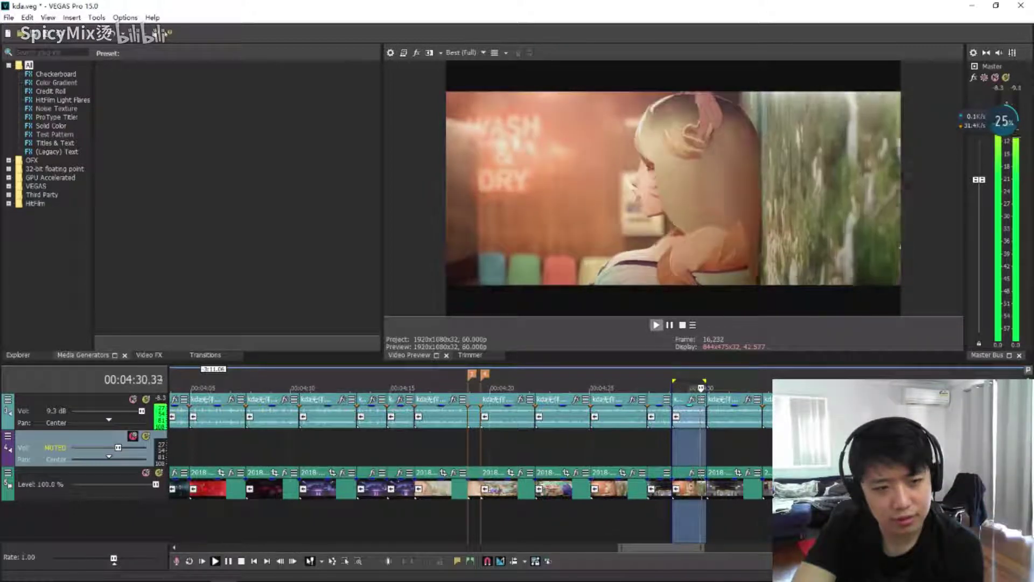
Replay the second part of the split section ending at 00:04:30.53 repeatedly, and preview the section following it
key("space")
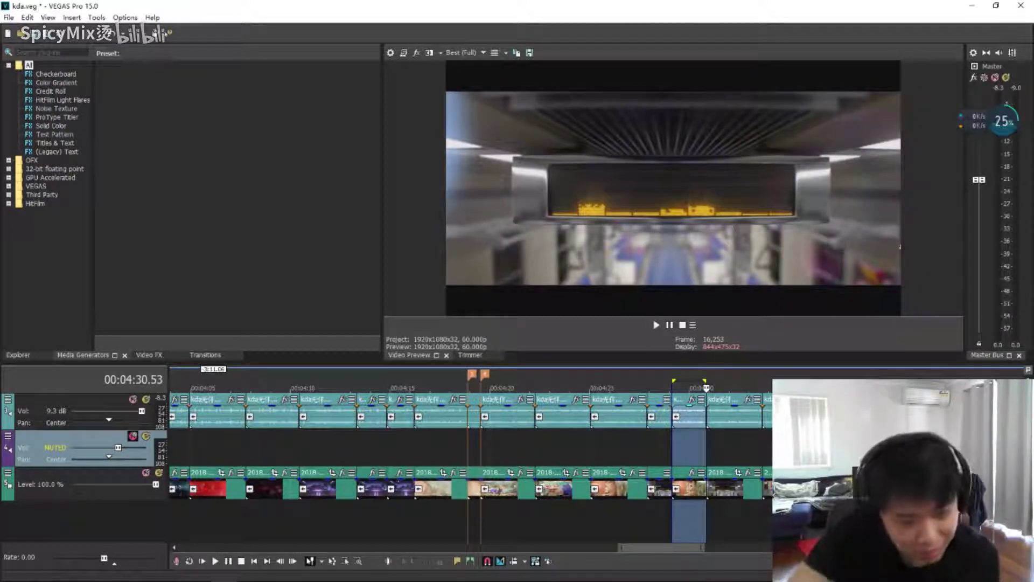
key("space")
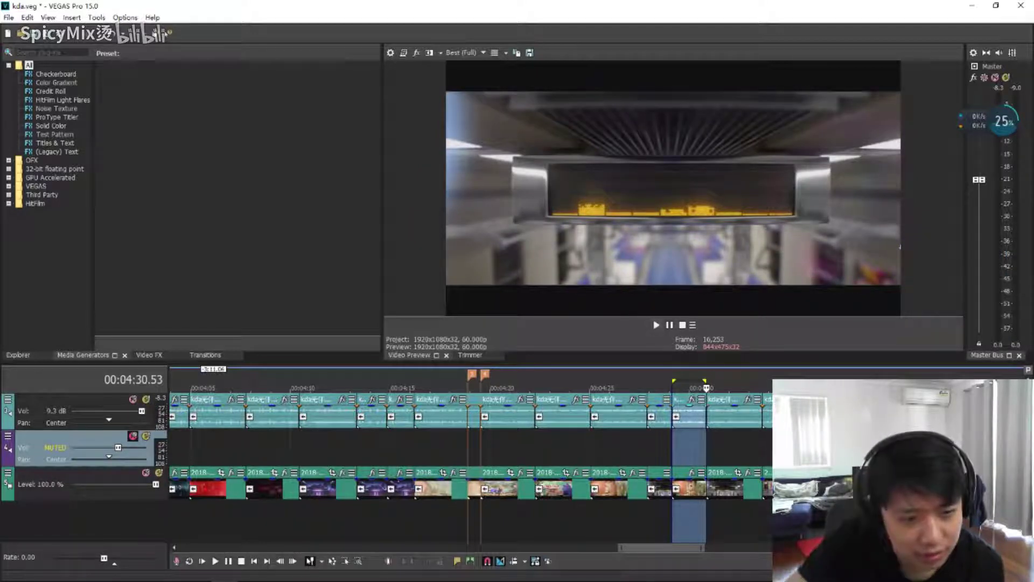
key("space")
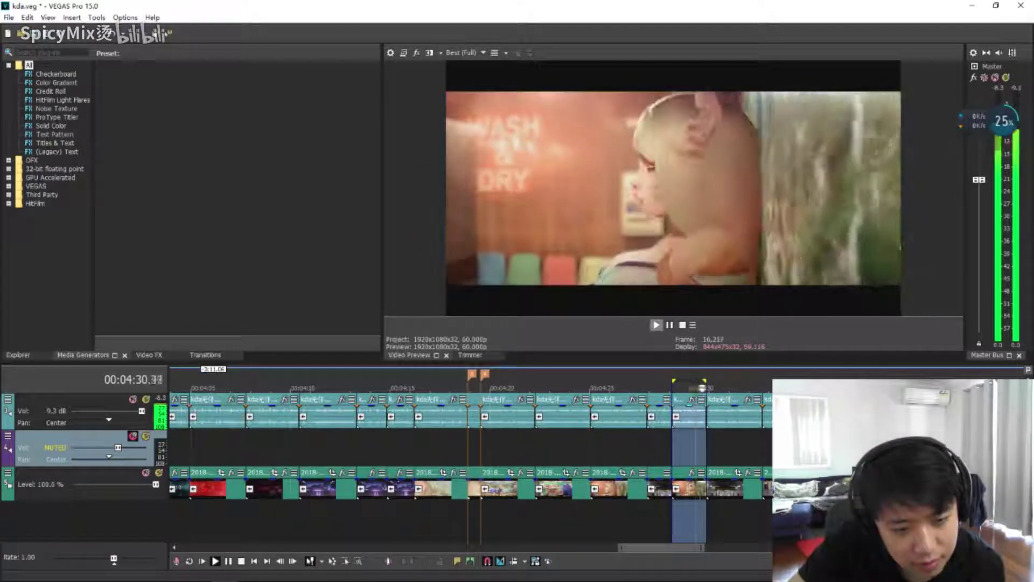
key("space")
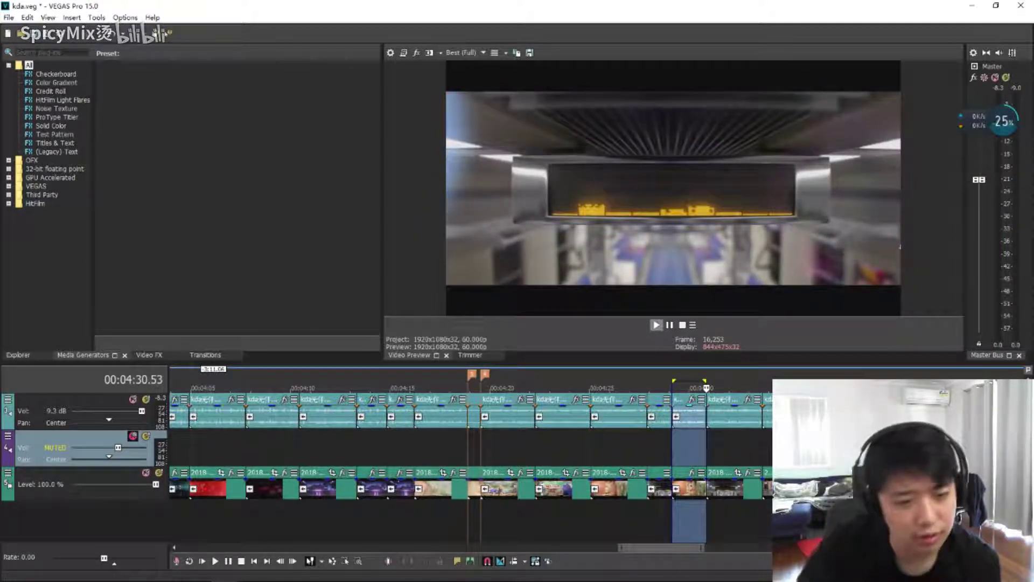
key("space")
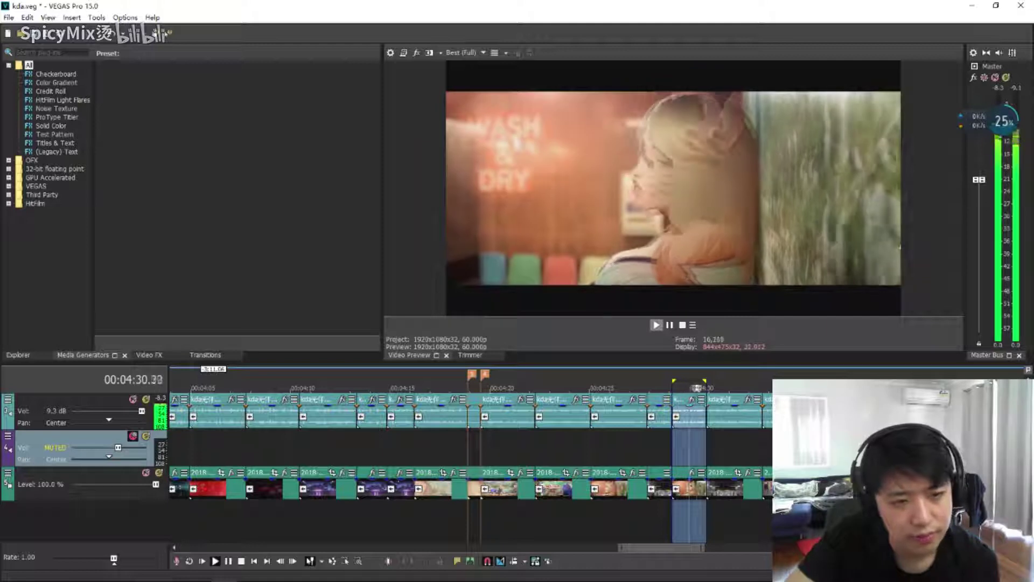
key("space")
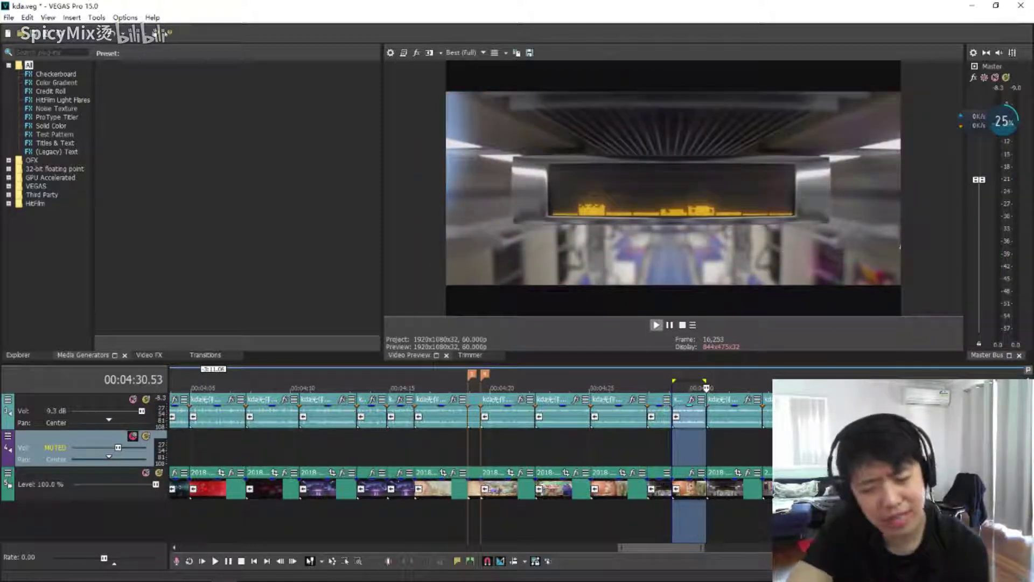
key("space")
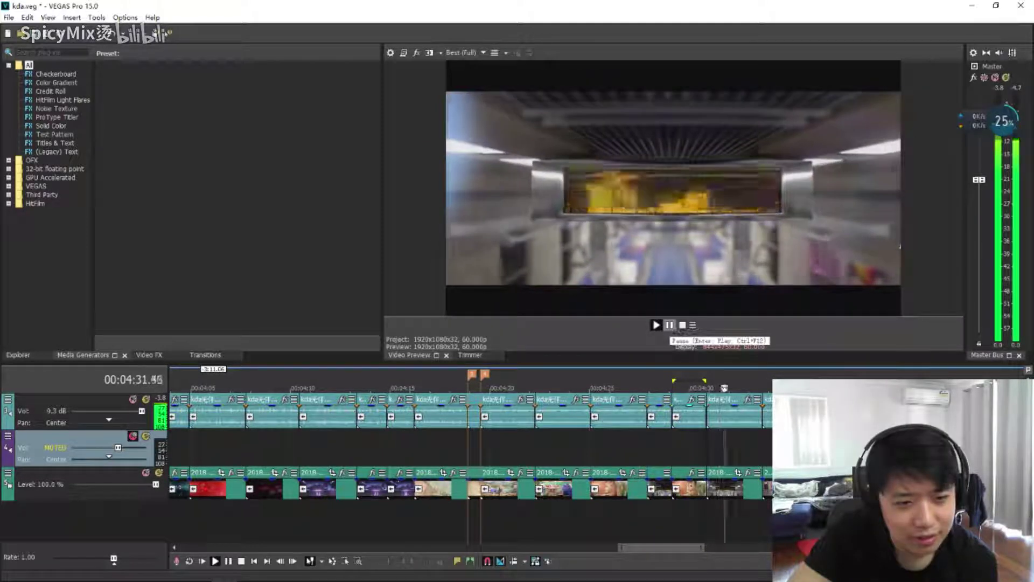
Reverse the section starting at 00:04:30.53 and replay it several times to examine its backward vocals
left_click(657, 325)
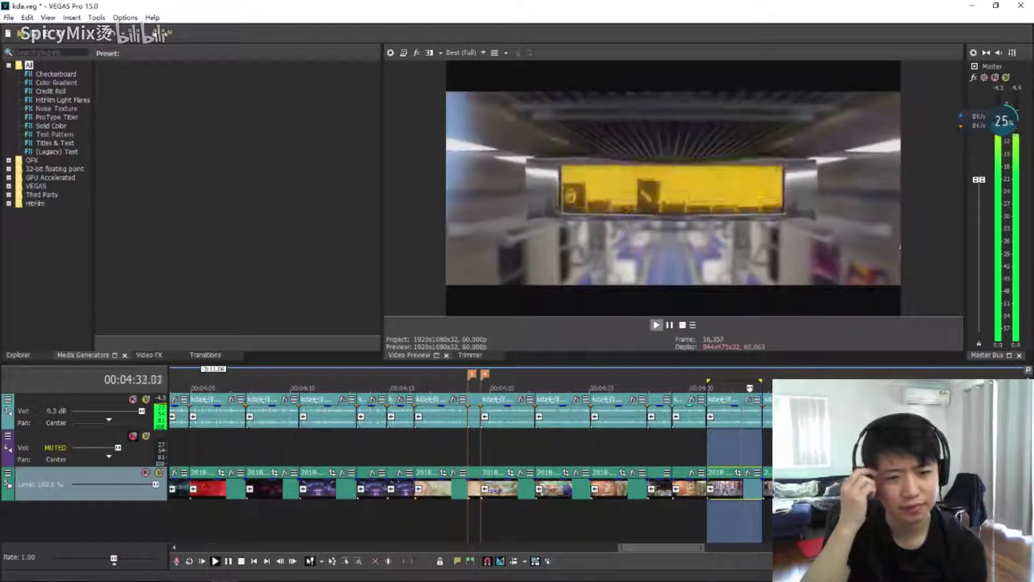
key("space")
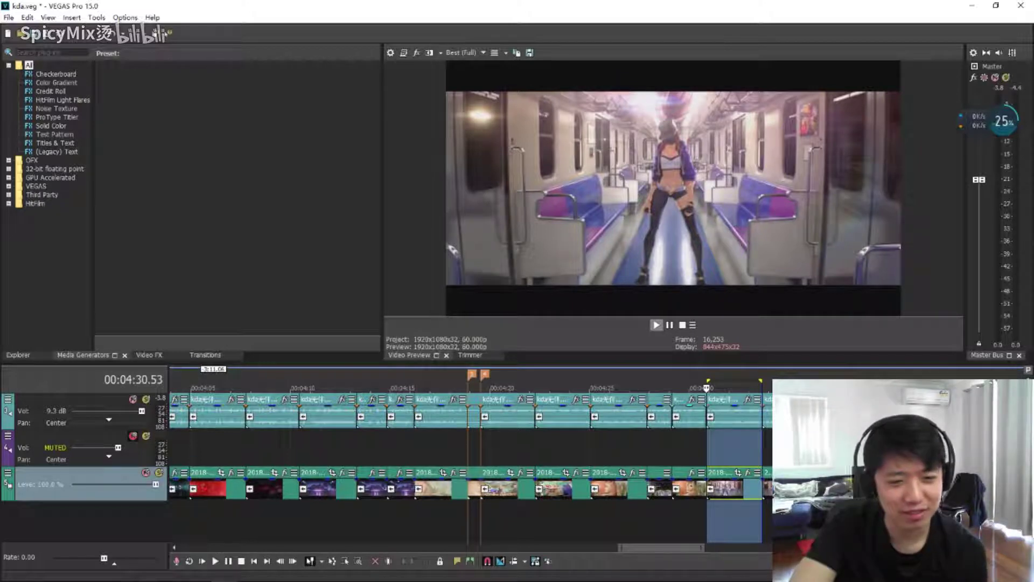
key("space")
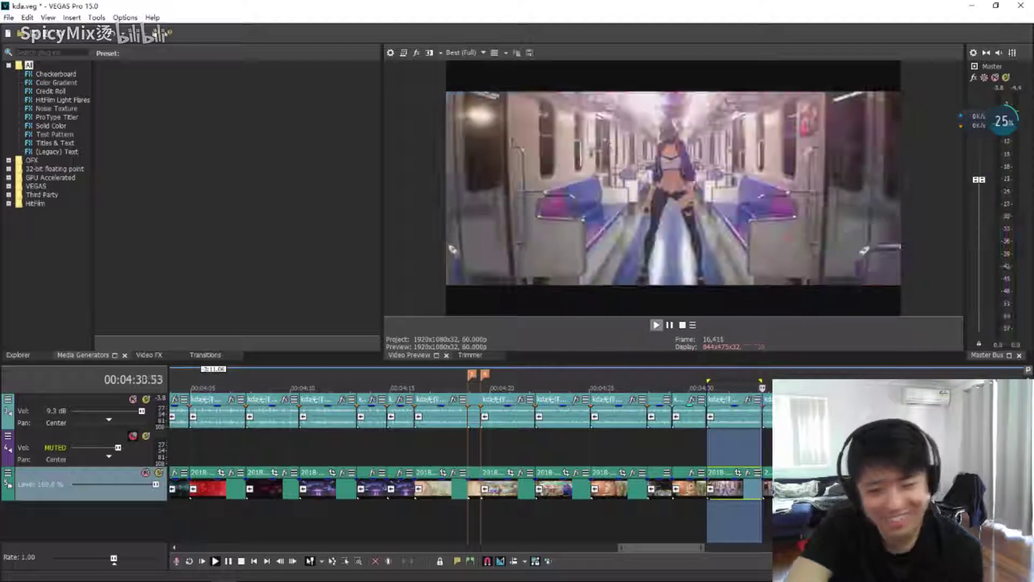
key("space")
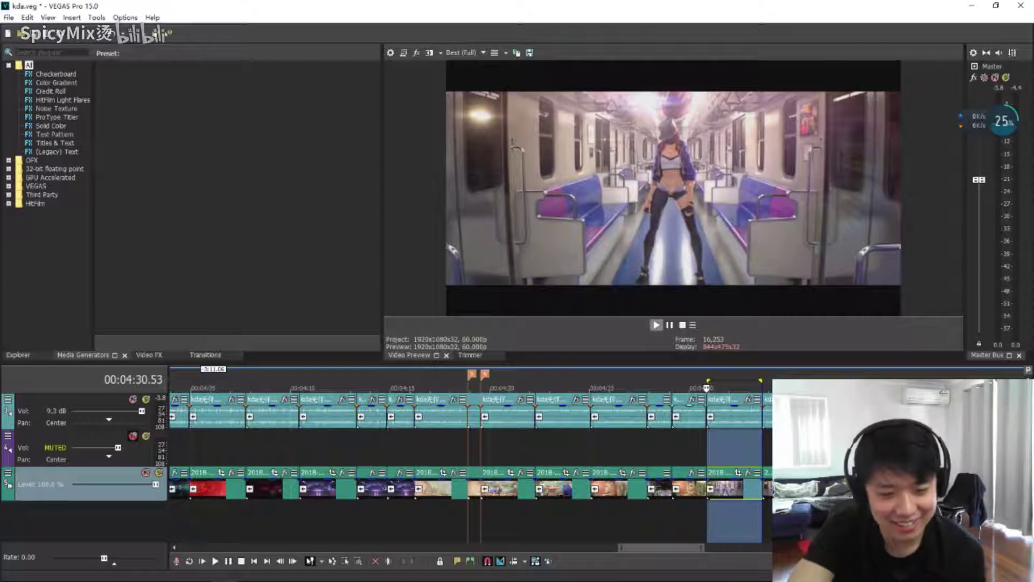
key("space")
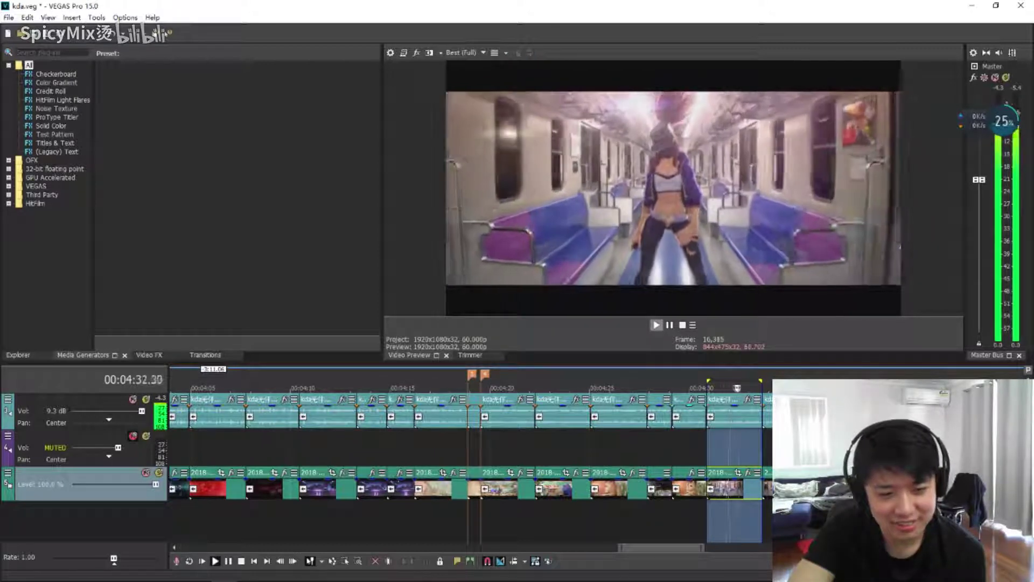
key("space")
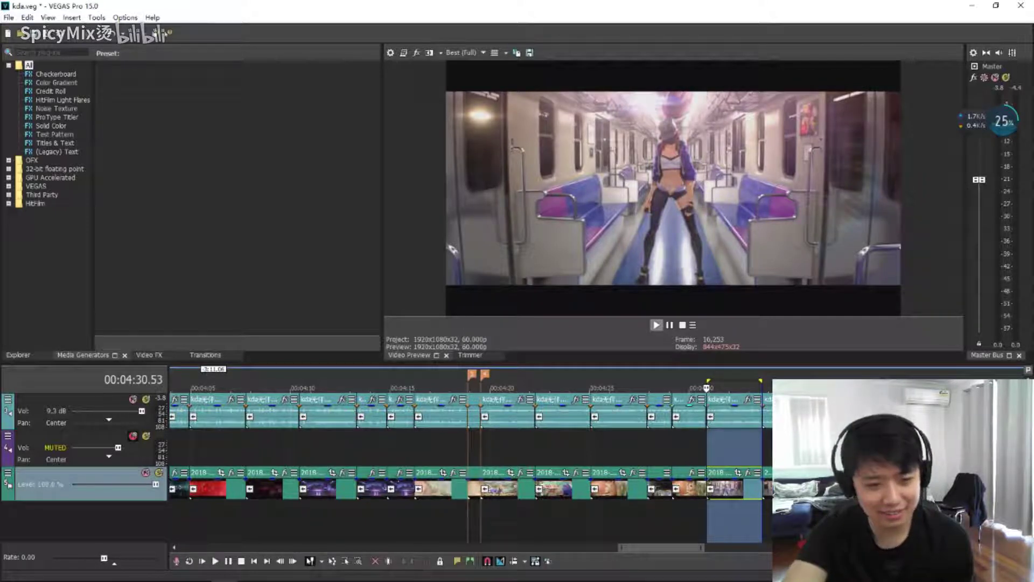
key("space")
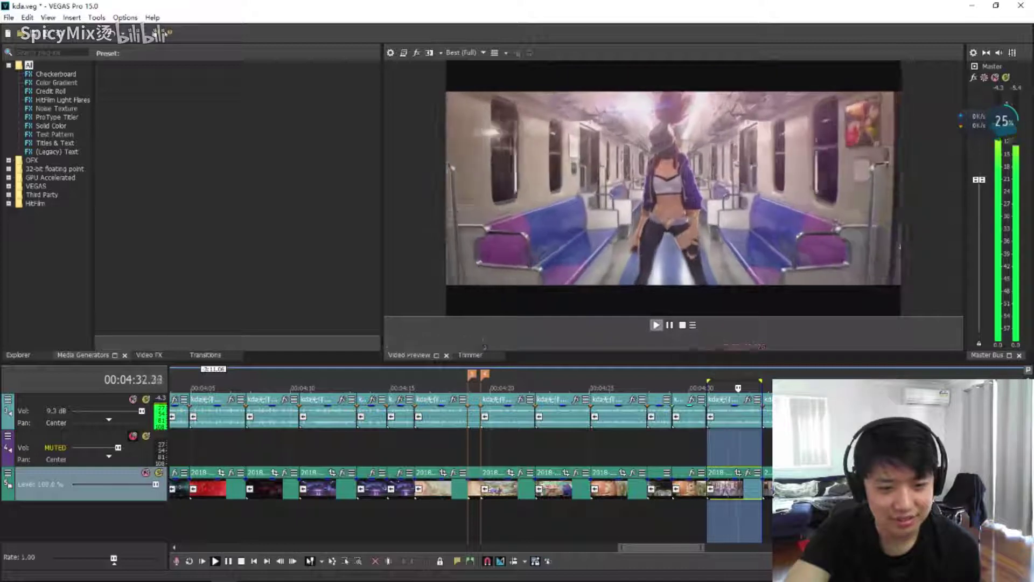
key("space")
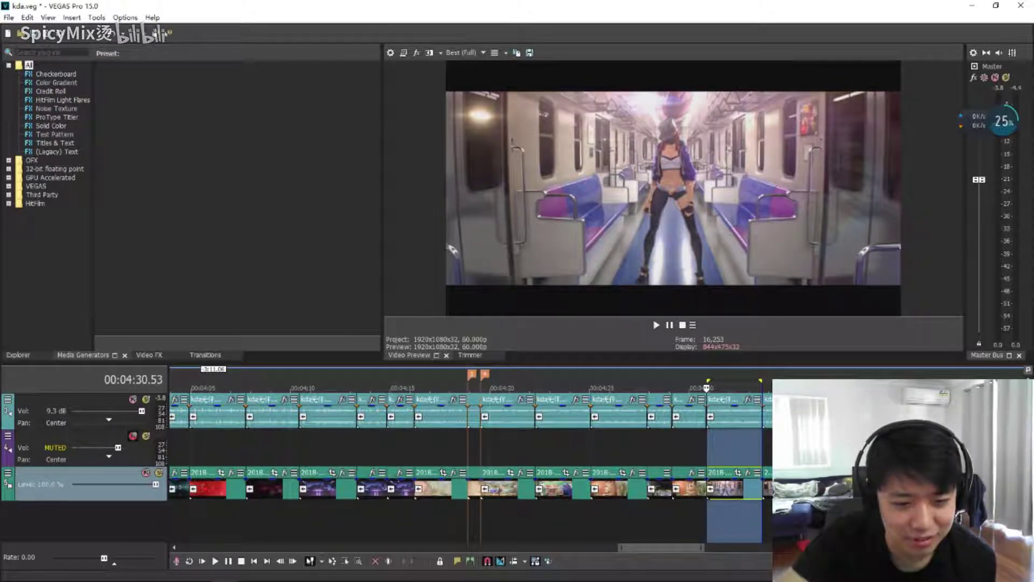
Preview the short section starting at about 00:04:33, reverse its audio and video events, and play it back
left_click(763, 448)
key("space")
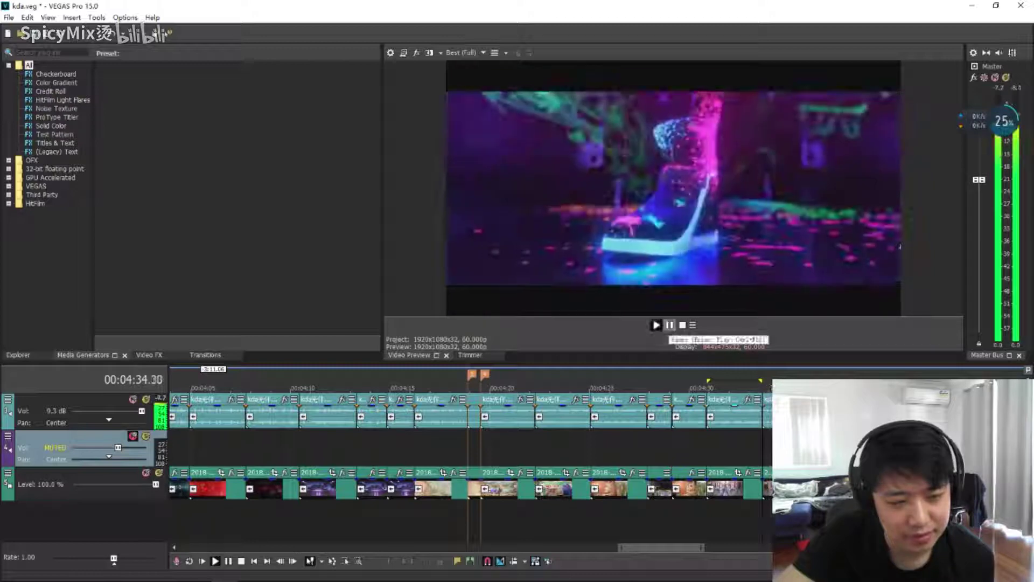
left_click(656, 325)
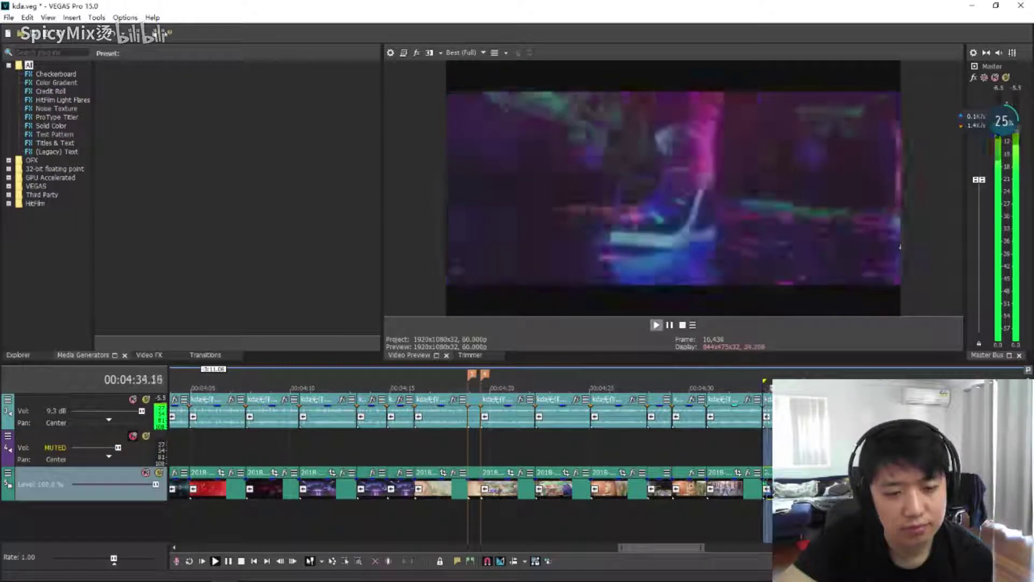
key("space")
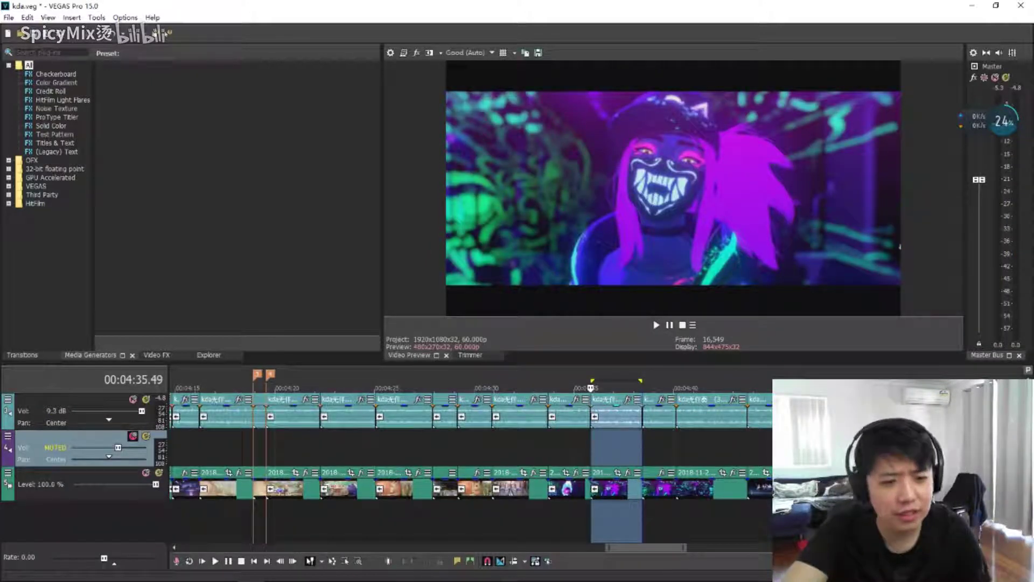
Play back the selected section between about 00:04:36 and 00:04:38 to examine its backward vocals
key("space")
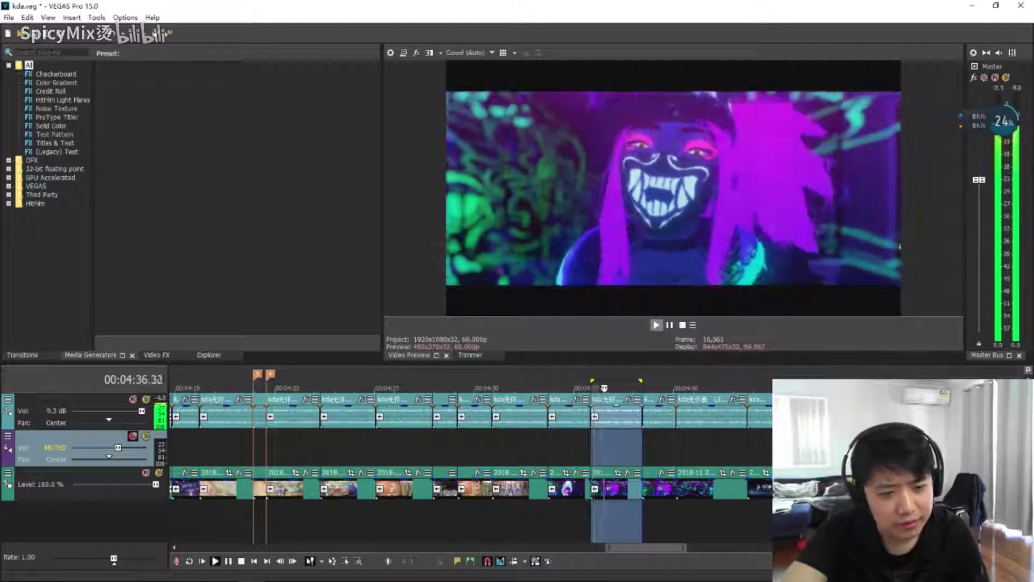
key("space")
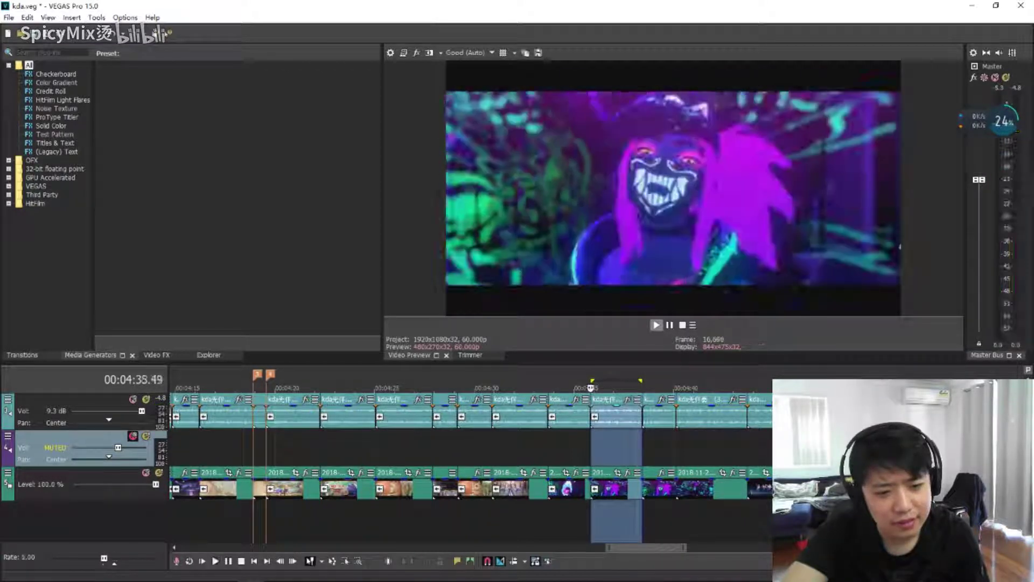